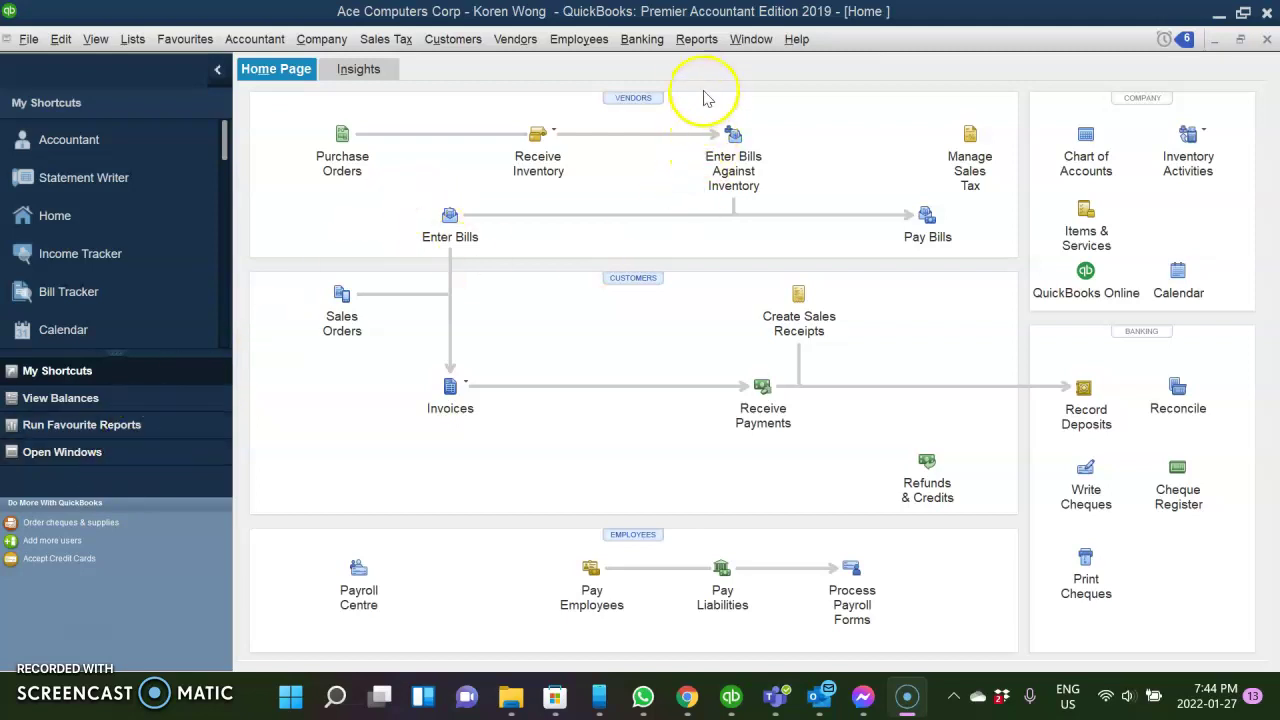
left_click_drag(723, 9, 524, 110)
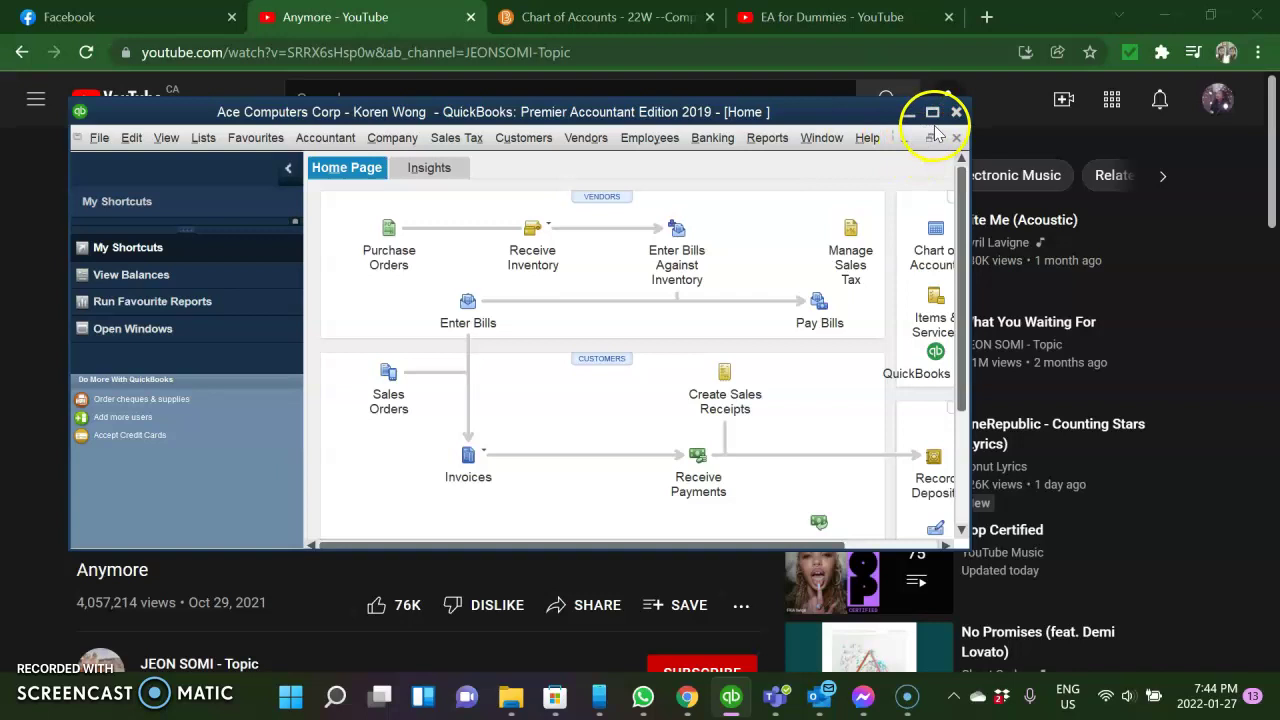
left_click(932, 112)
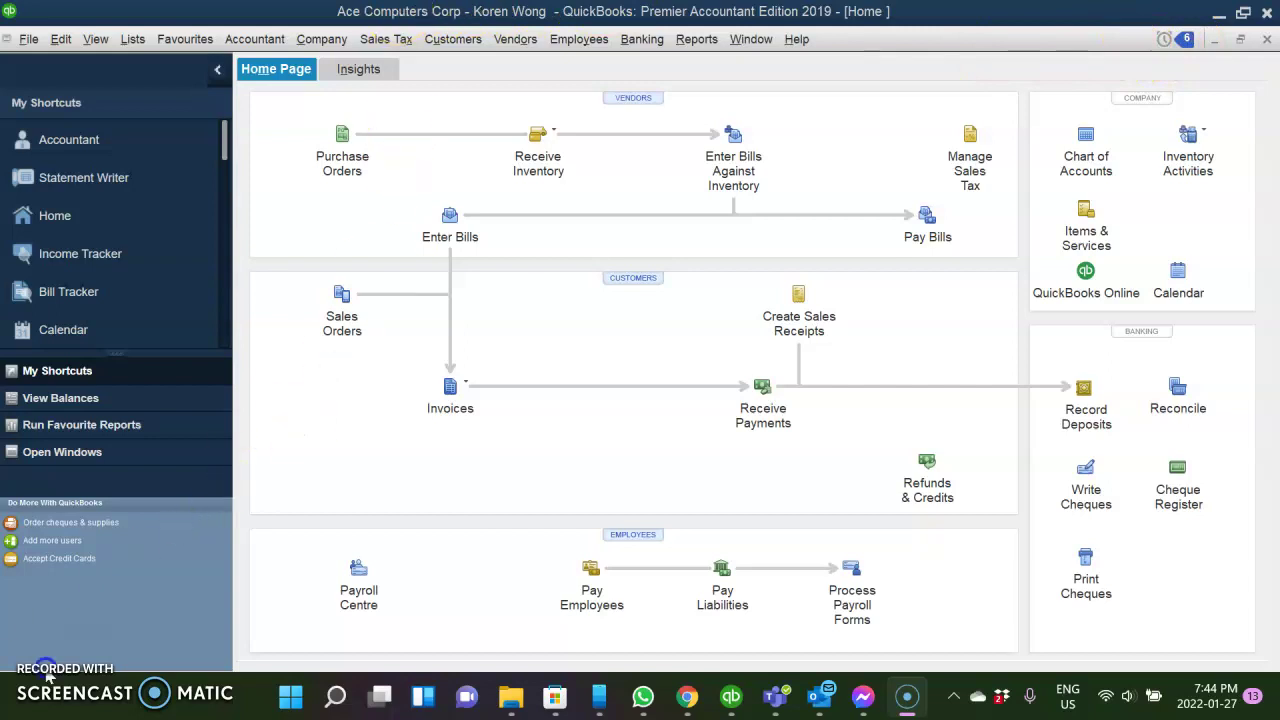
Step: Open the Account Listing report from the list reports
left_click(700, 40)
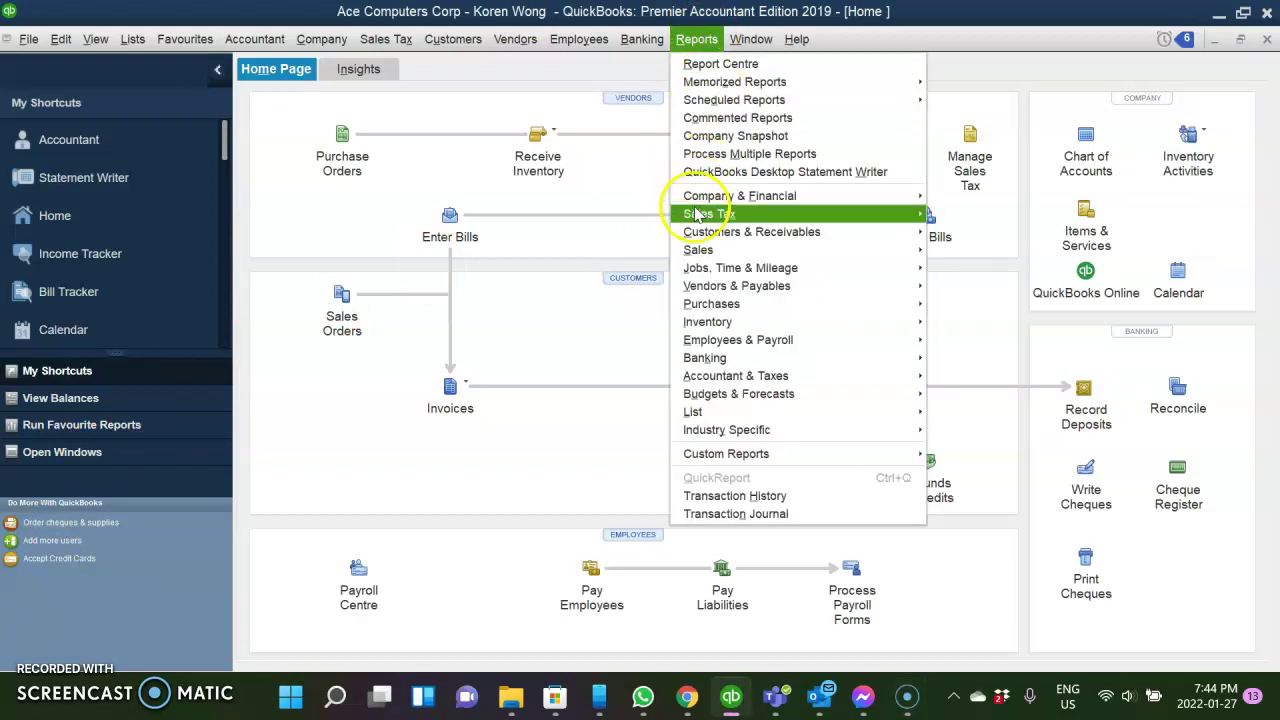
left_click(695, 412)
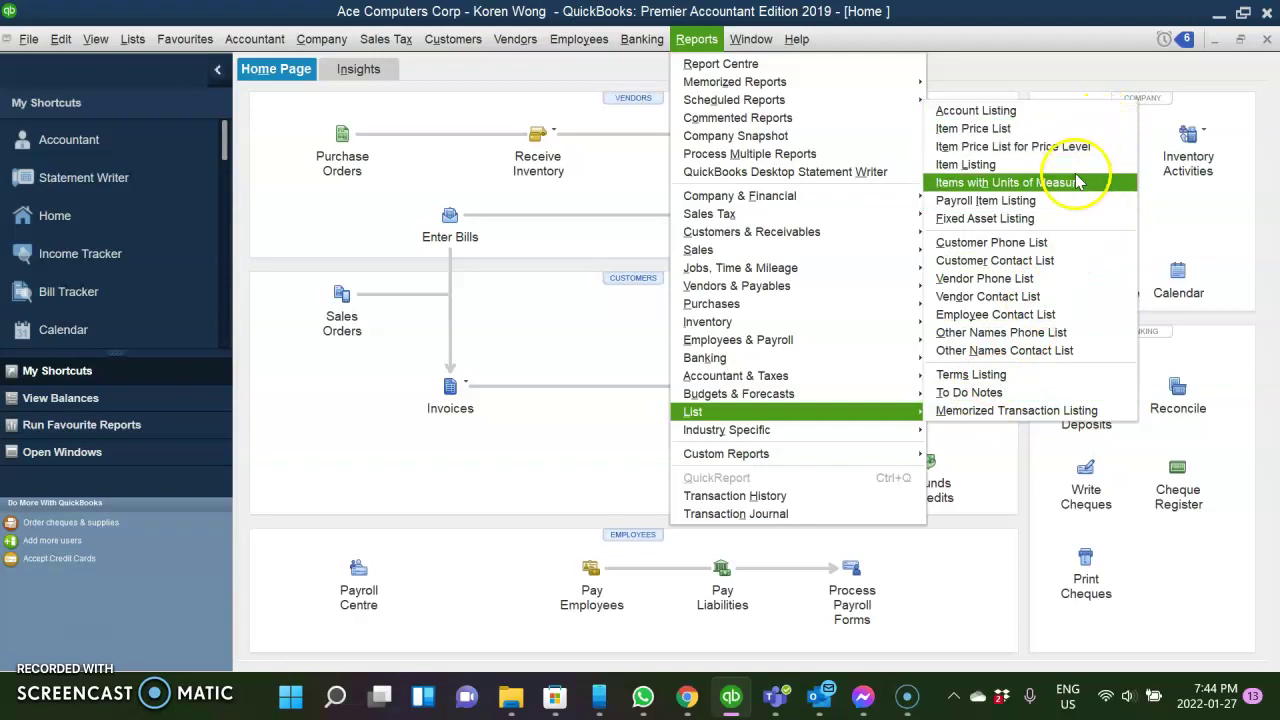
left_click(1080, 118)
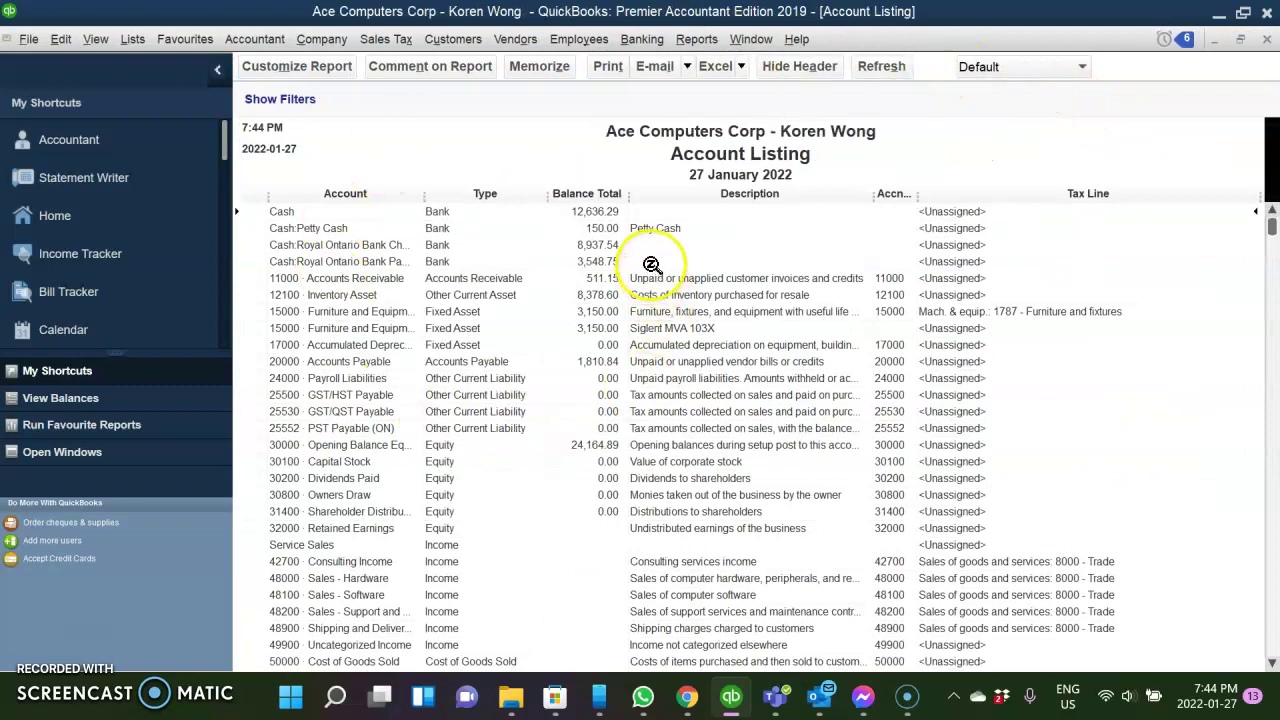
Step: Open the Account Listing report's customization and turn the left margin column off and back on
left_click(293, 70)
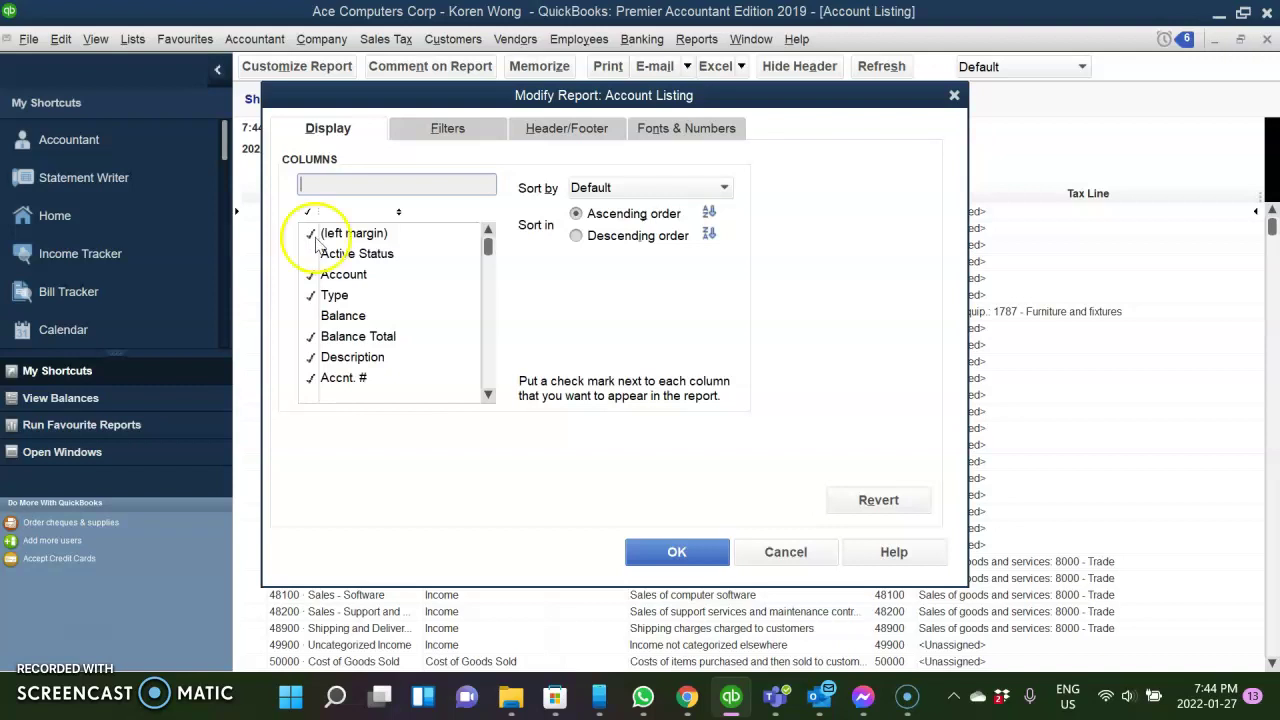
left_click(311, 235)
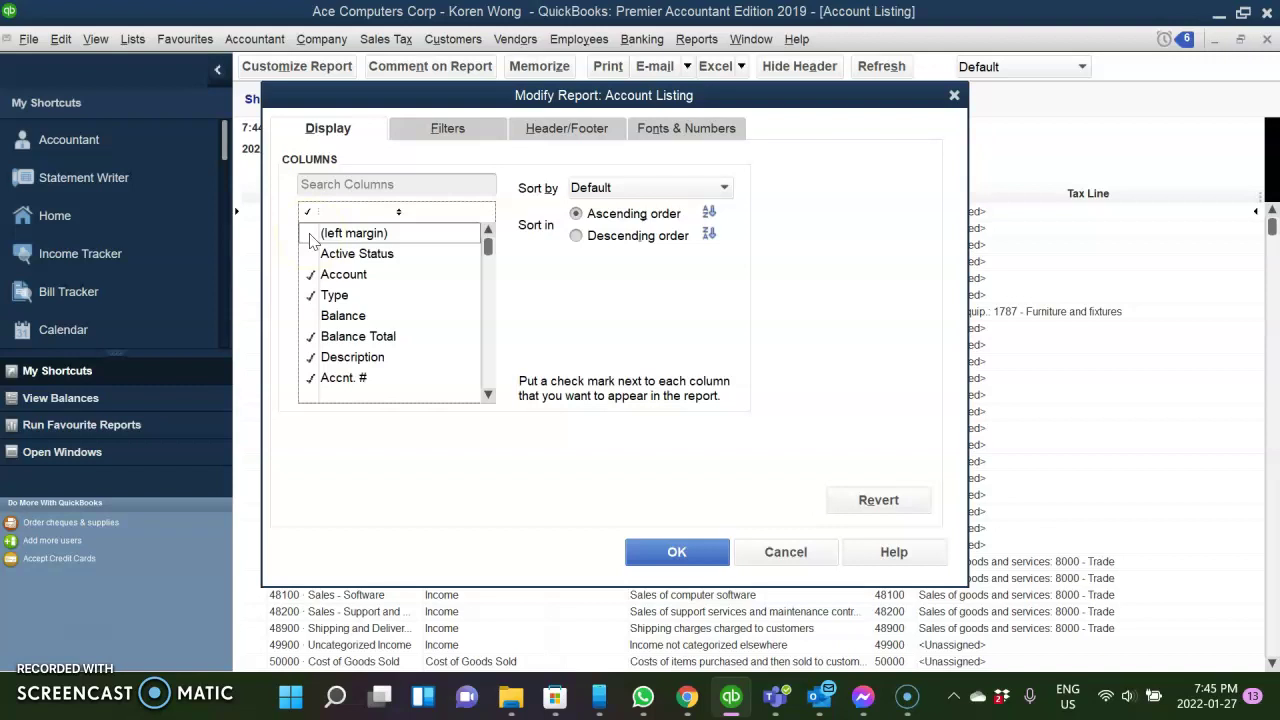
left_click(311, 235)
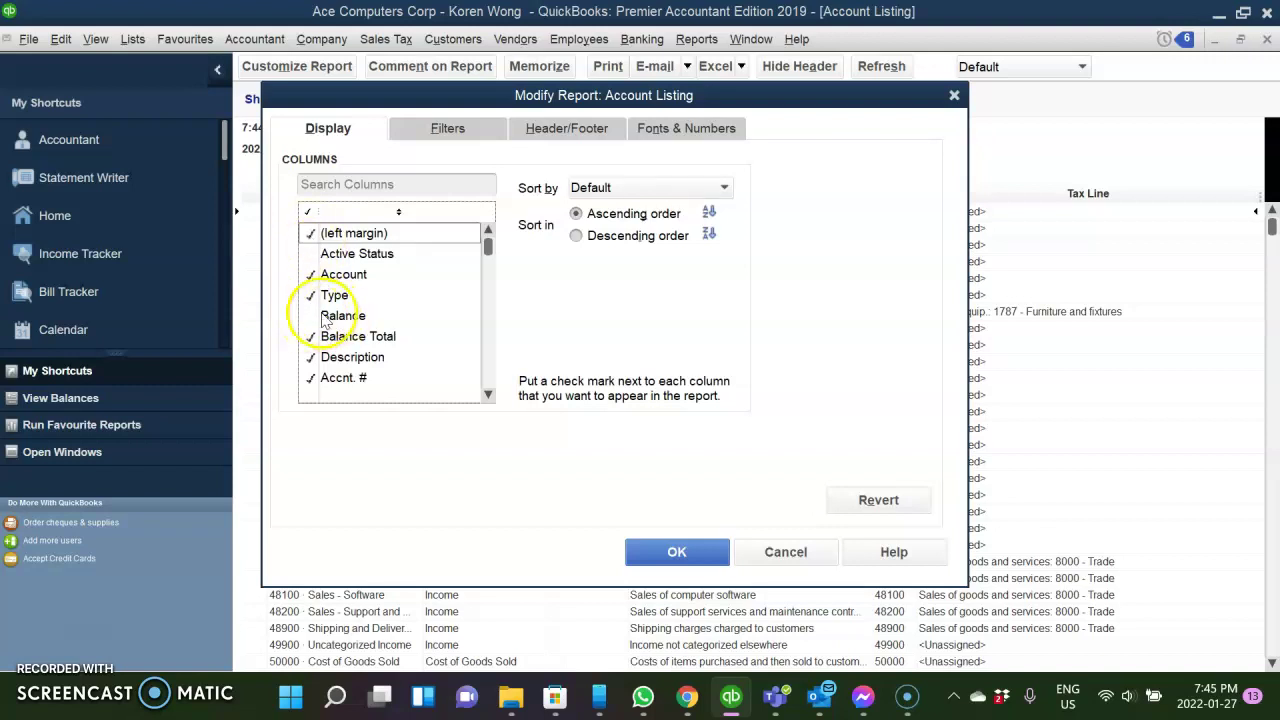
left_click(313, 317)
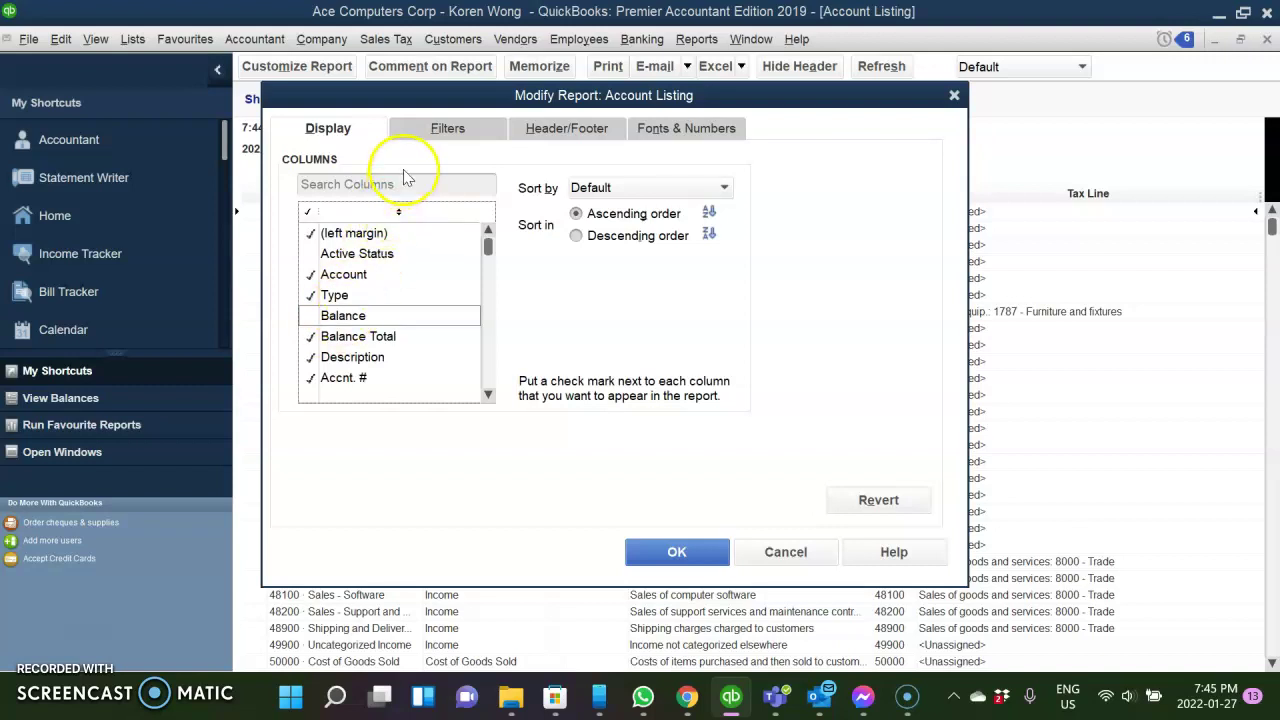
Step: Set the Active Status filter of the Account Listing report to Not-active
left_click(440, 130)
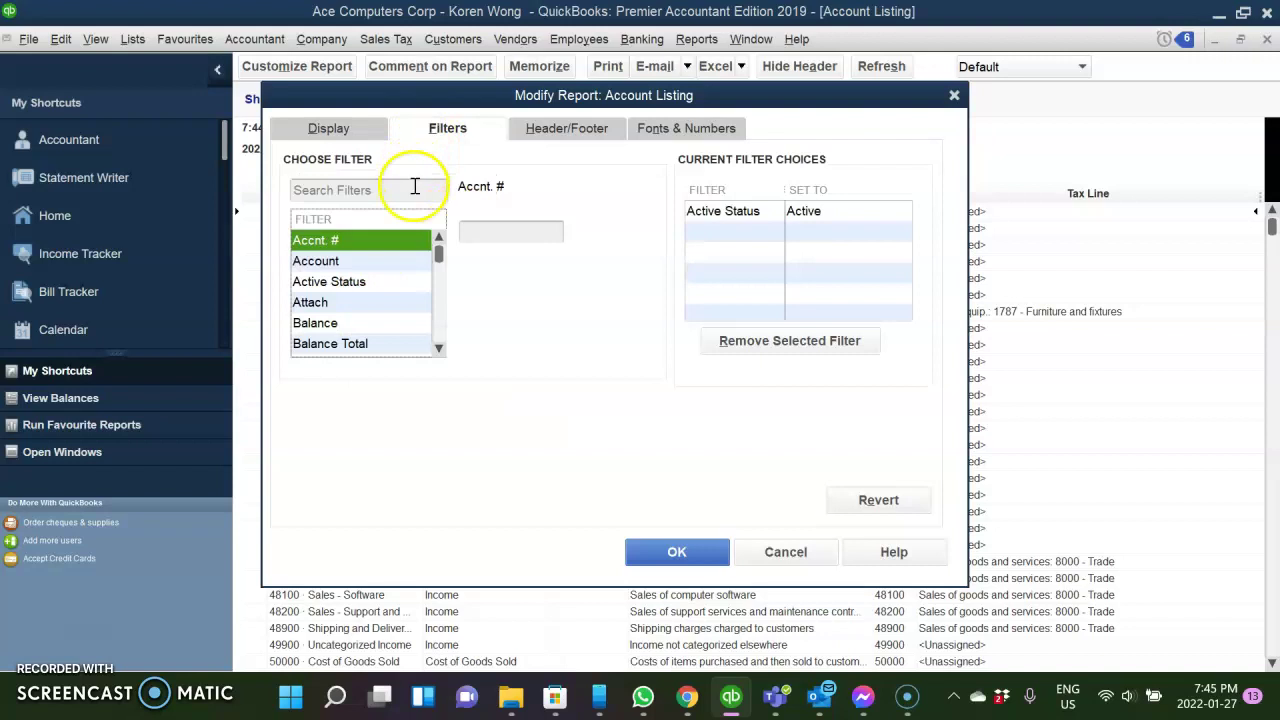
left_click(401, 262)
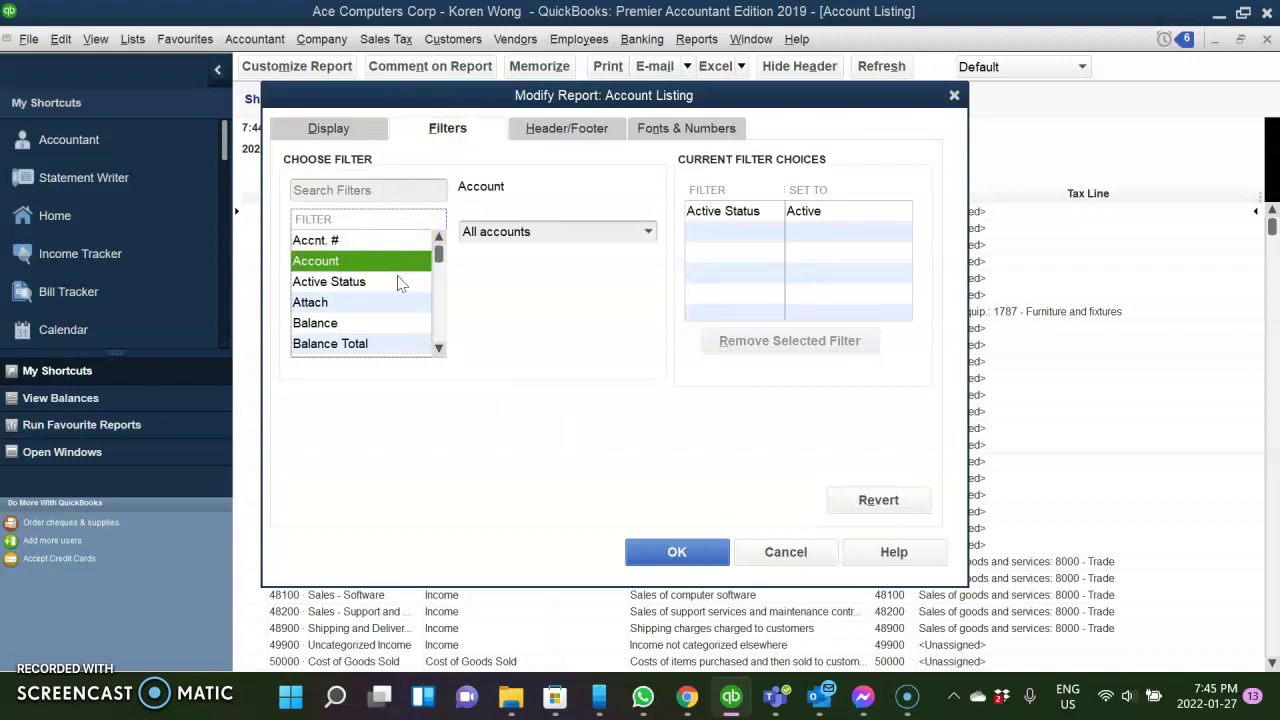
left_click(399, 283)
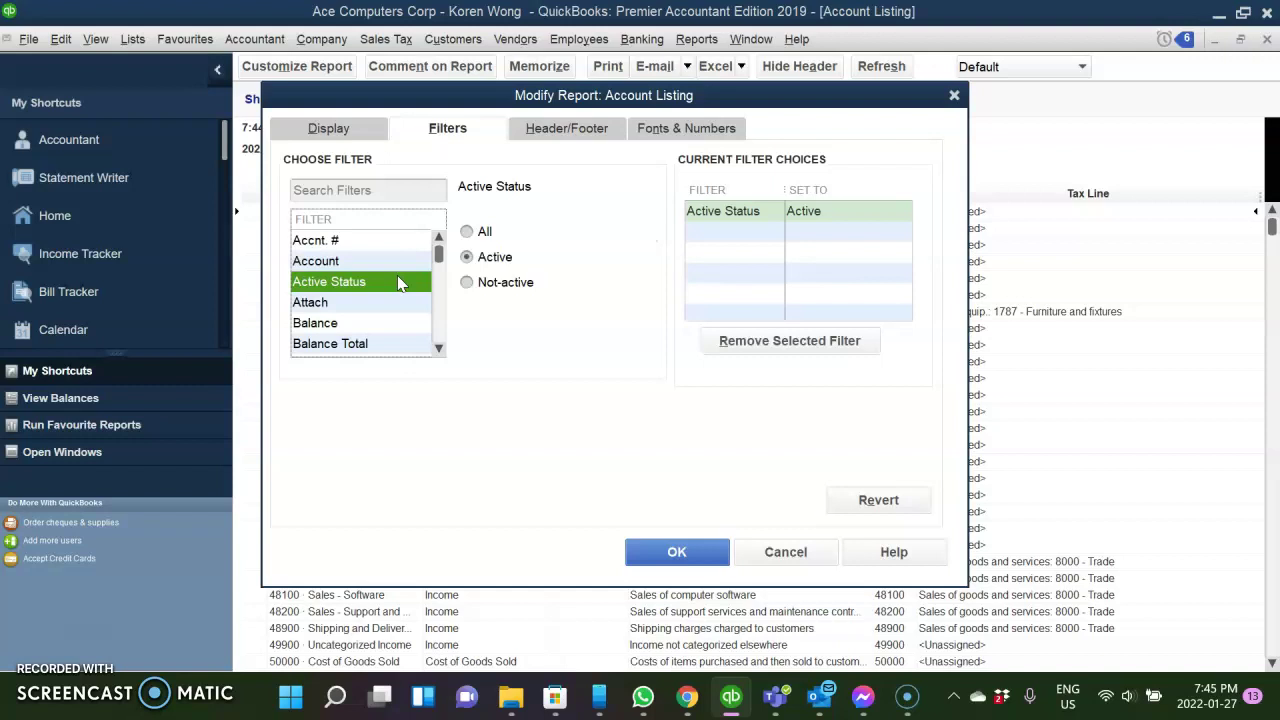
left_click(467, 284)
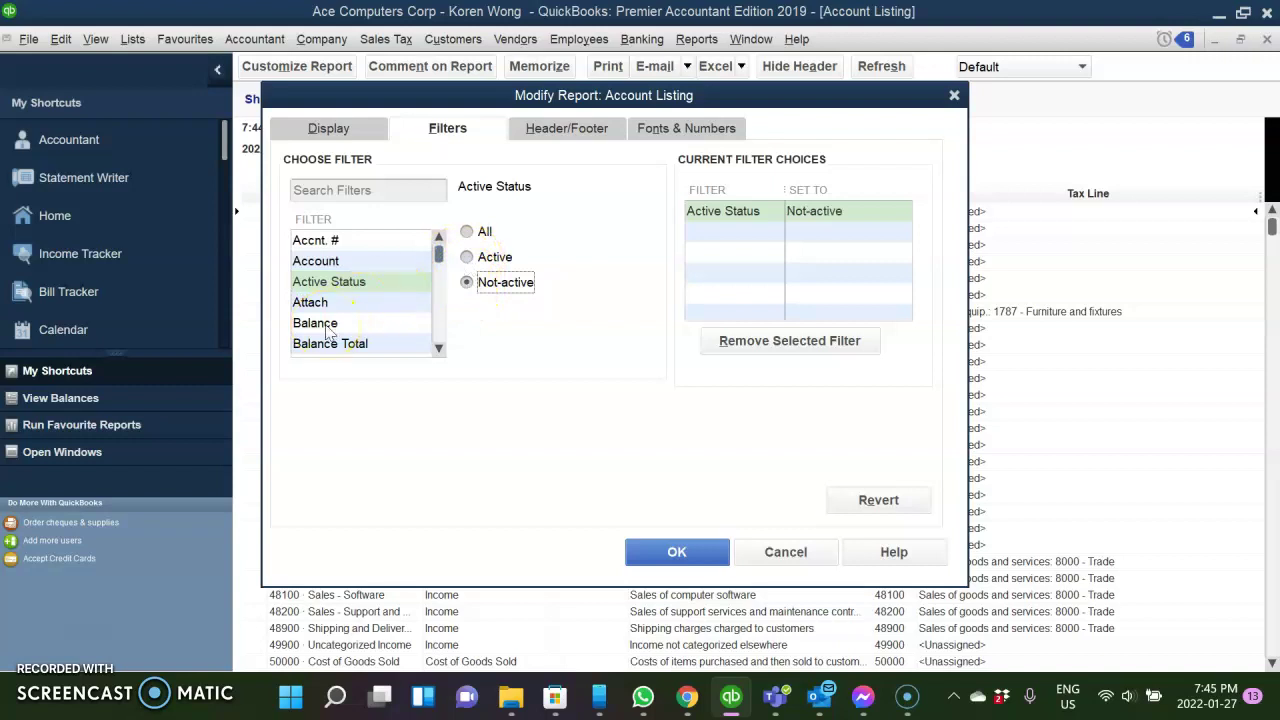
Step: Check the Account Listing report's header and footer settings, including the prepared date, and discard all report modifications
left_click(564, 128)
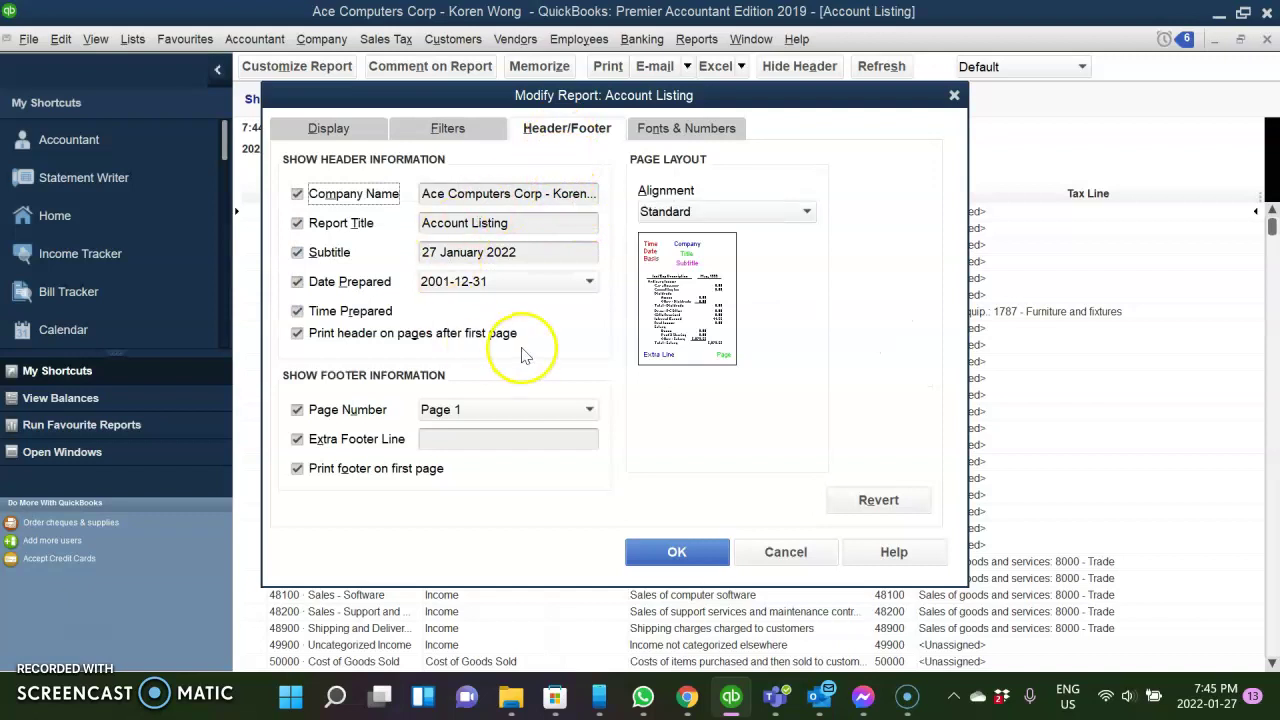
left_click(527, 286)
left_click(530, 286)
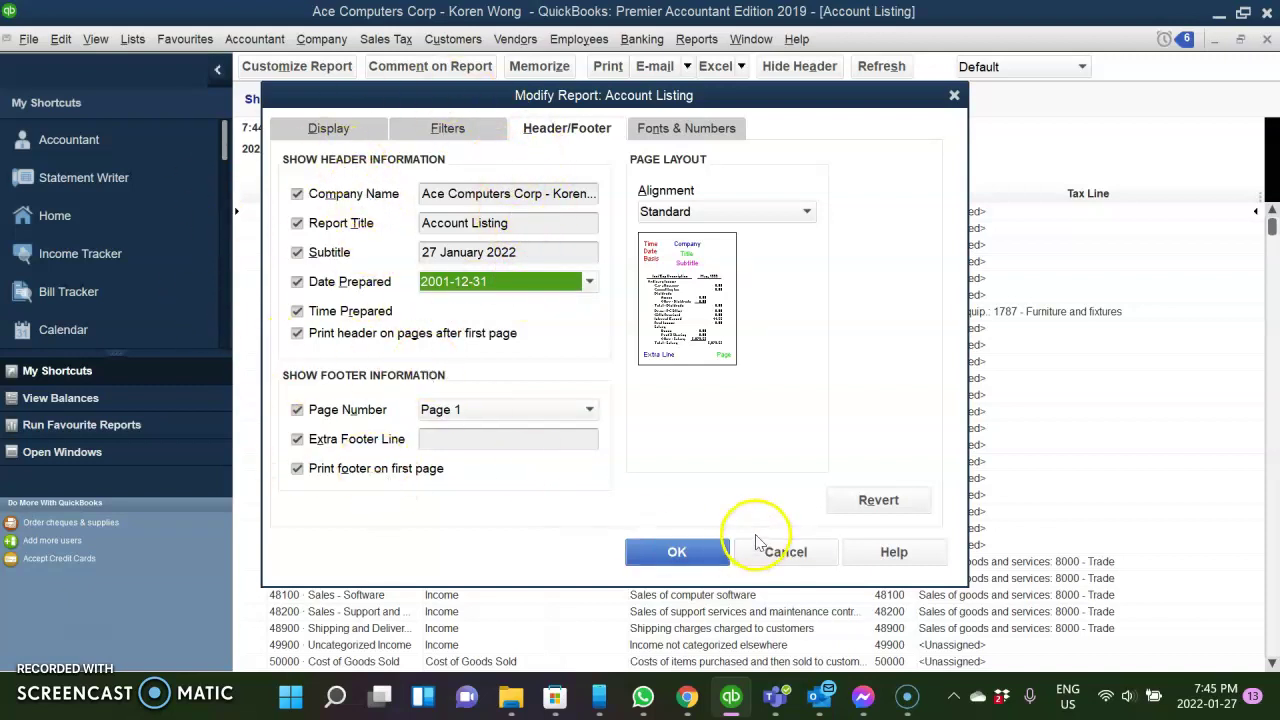
left_click(785, 553)
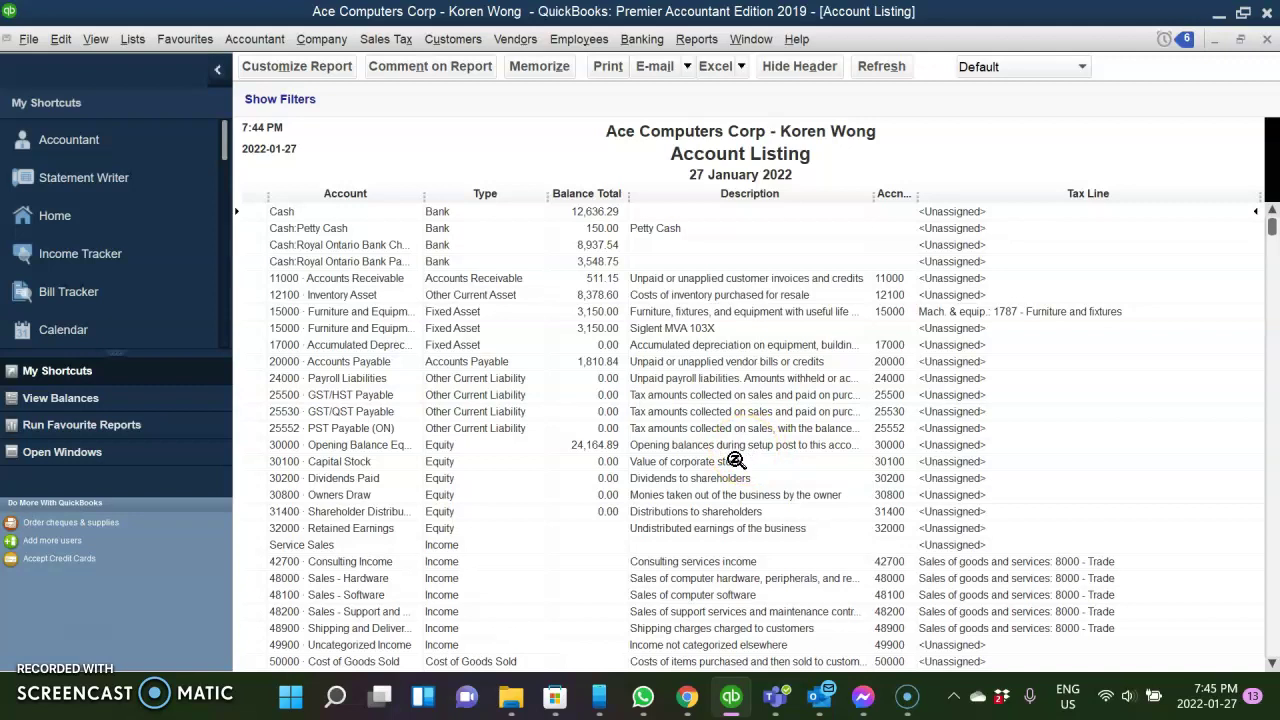
left_click(700, 38)
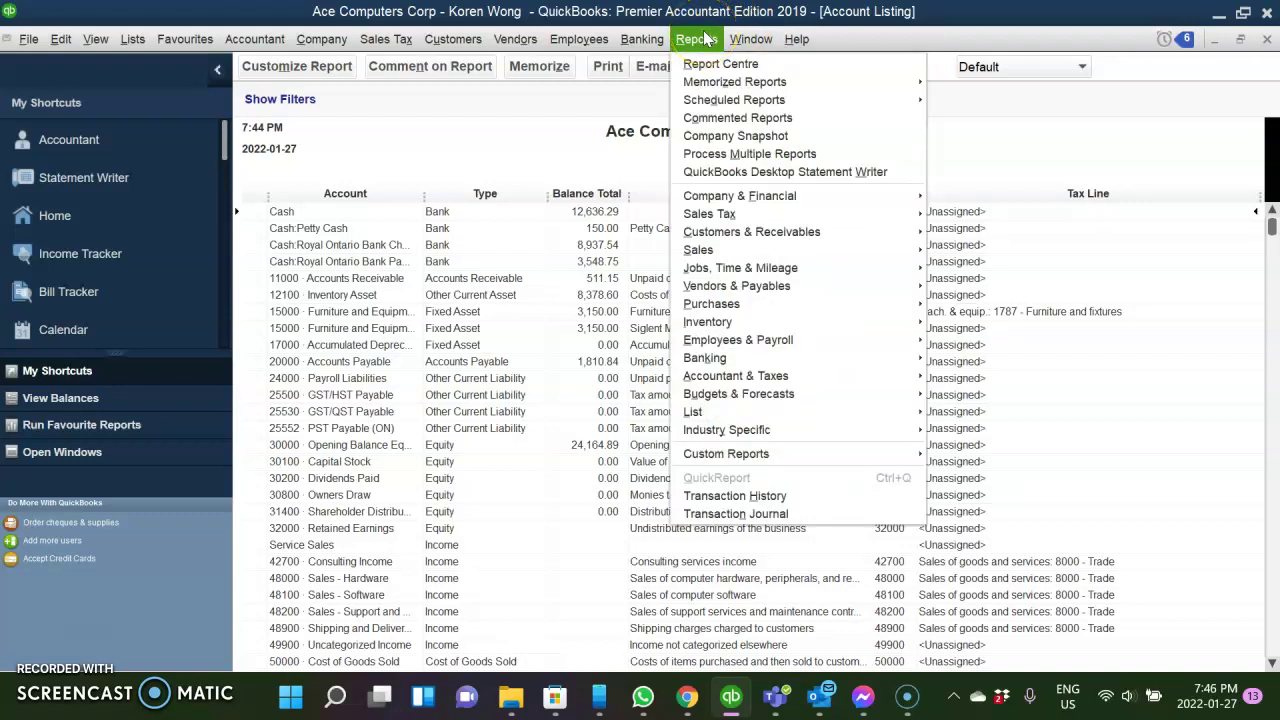
mouse_move(710, 87)
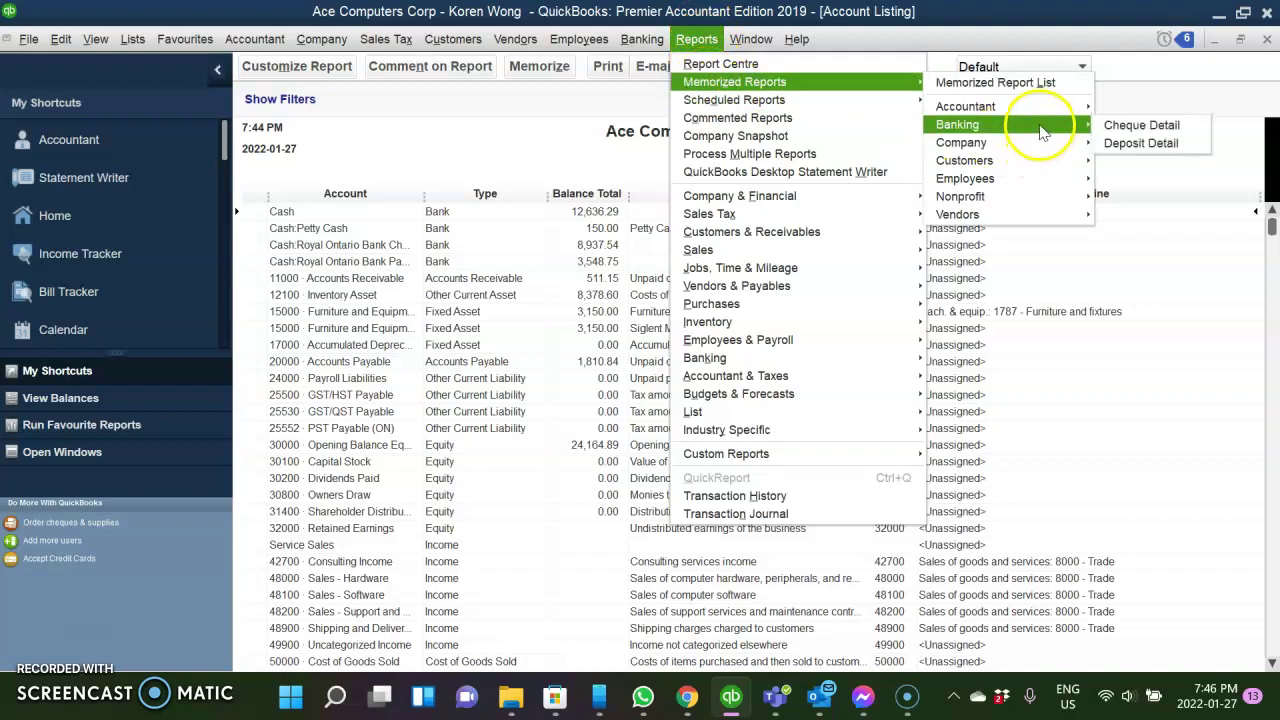
key("Escape")
key("Escape")
key("Escape")
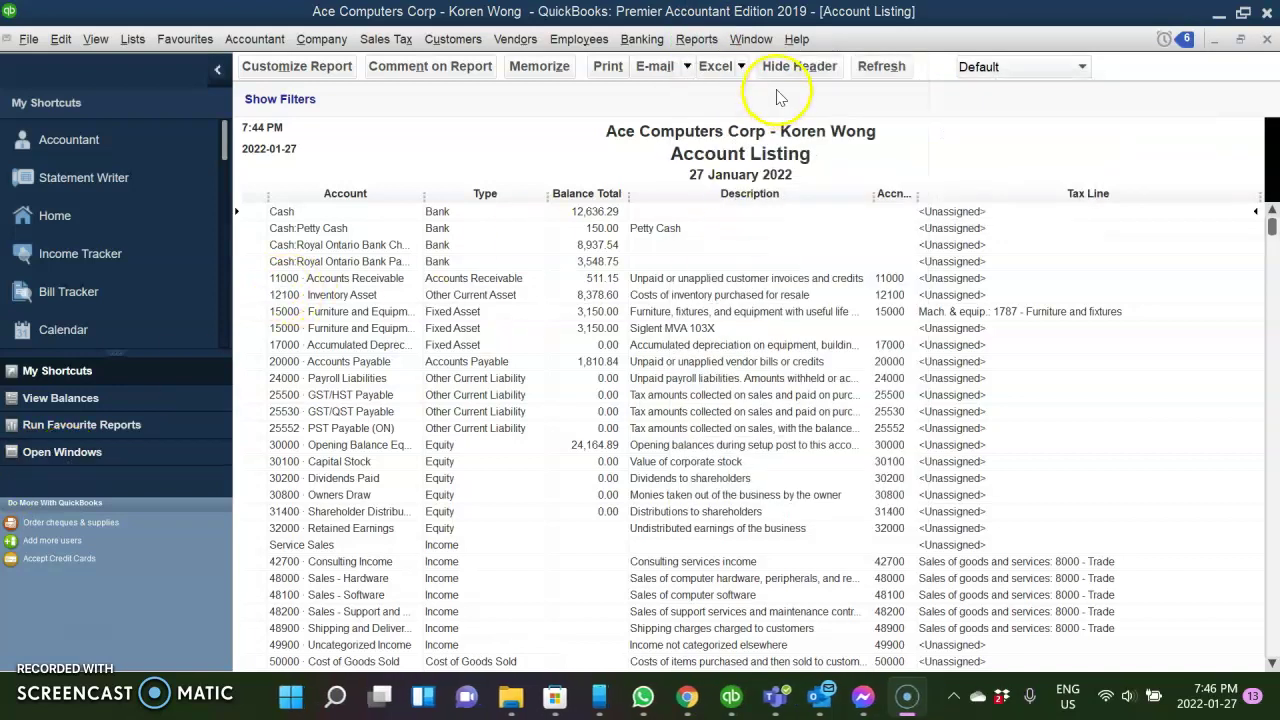
Step: Open the Balance Sheet Standard report from the company and financial reports
left_click(708, 40)
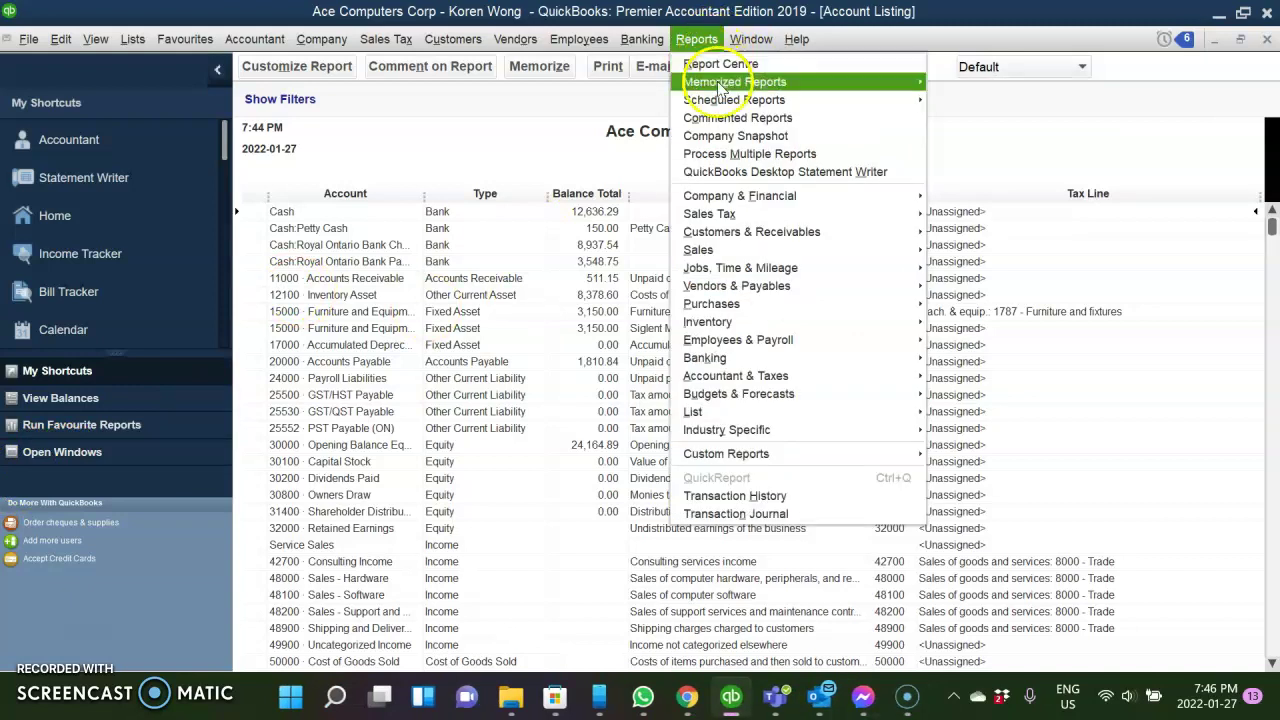
mouse_move(750, 192)
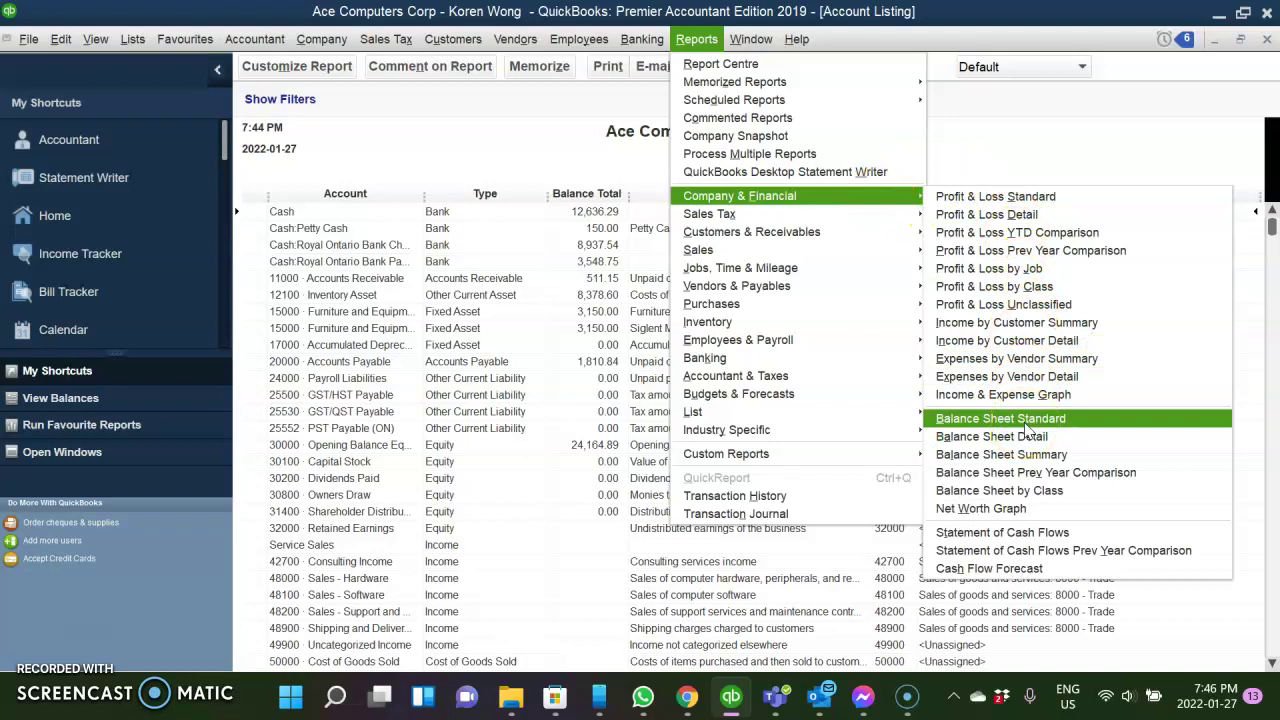
left_click(1029, 425)
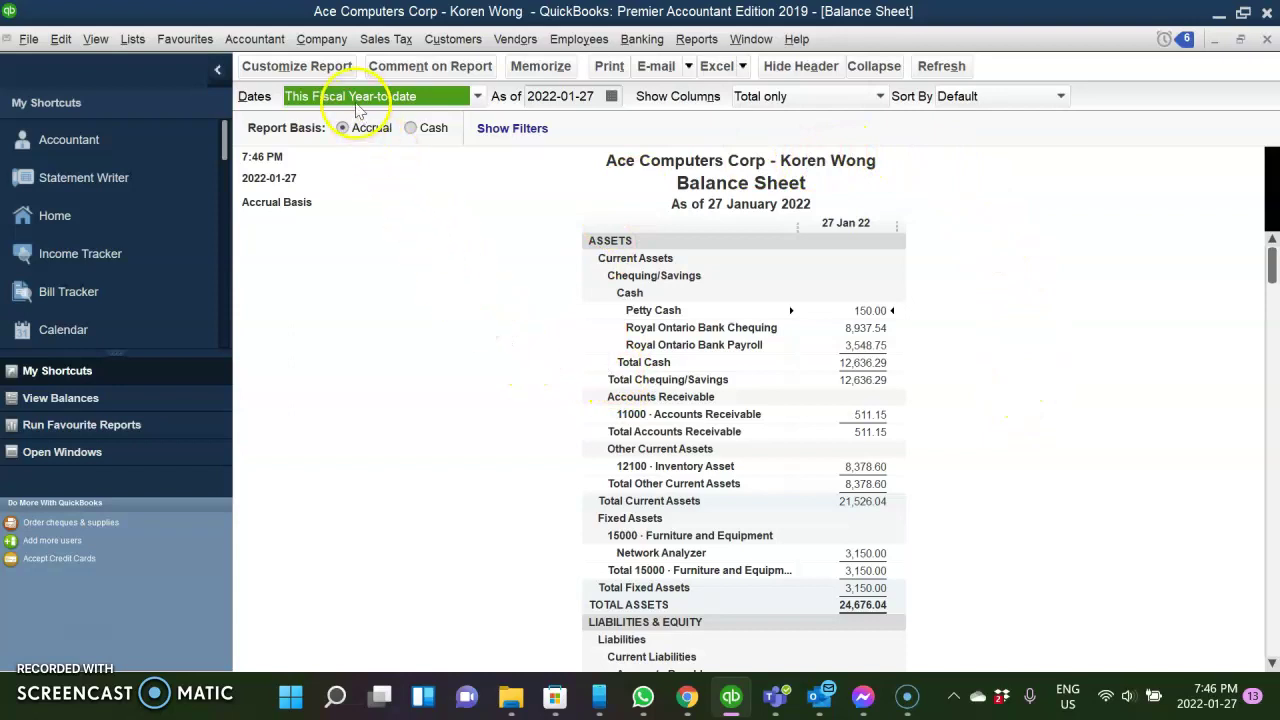
Step: Open the Balance Sheet's customization and examine its header and footer fields: company name, report title, subtitle and extra footer line
left_click(338, 68)
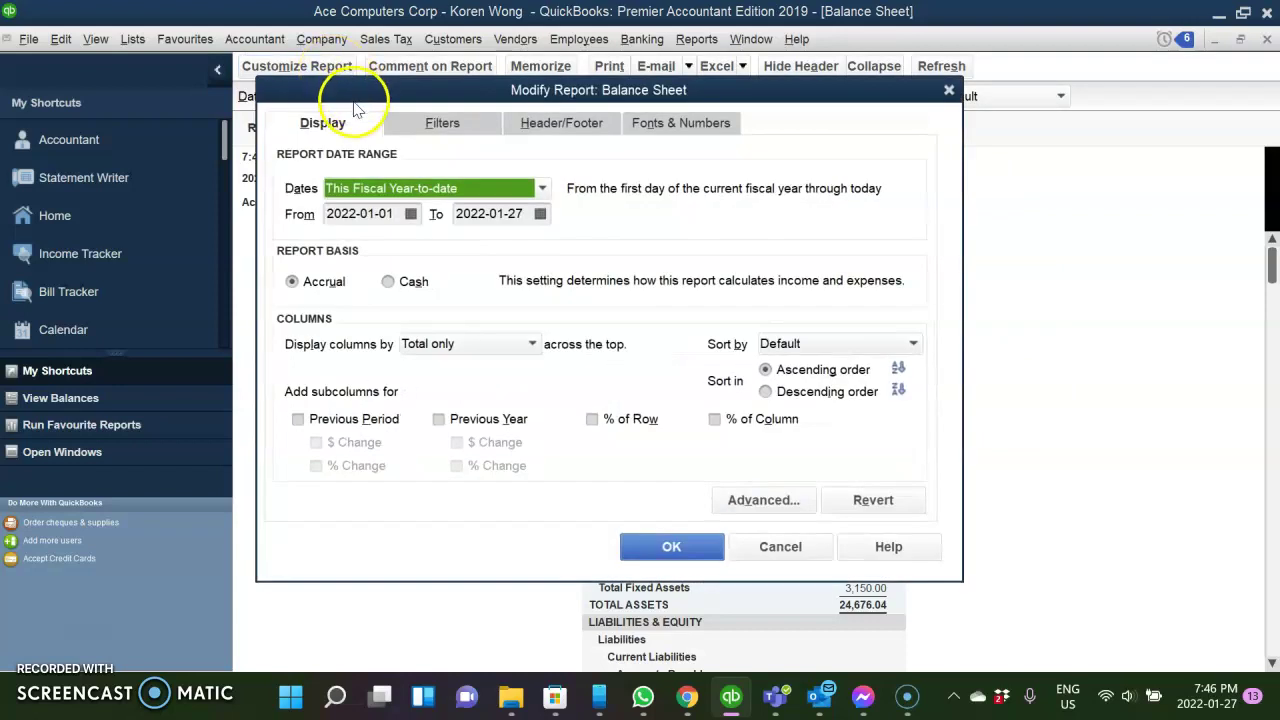
left_click(570, 124)
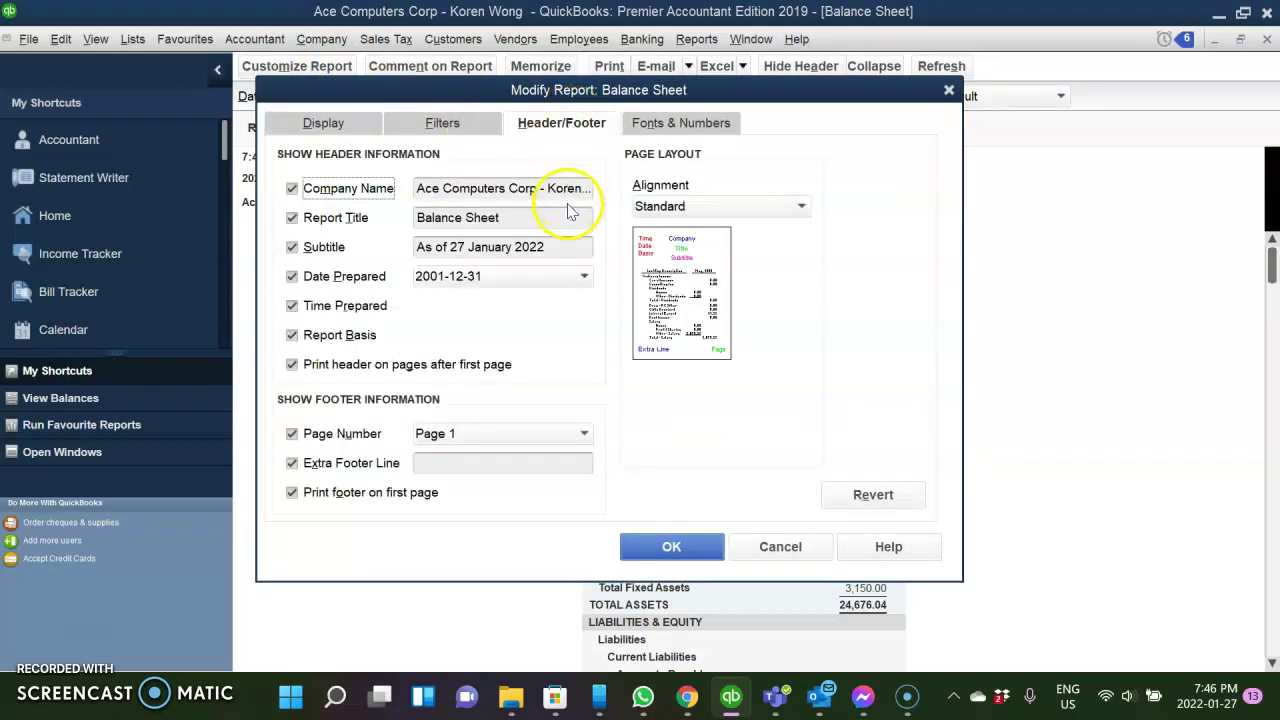
left_click(570, 254)
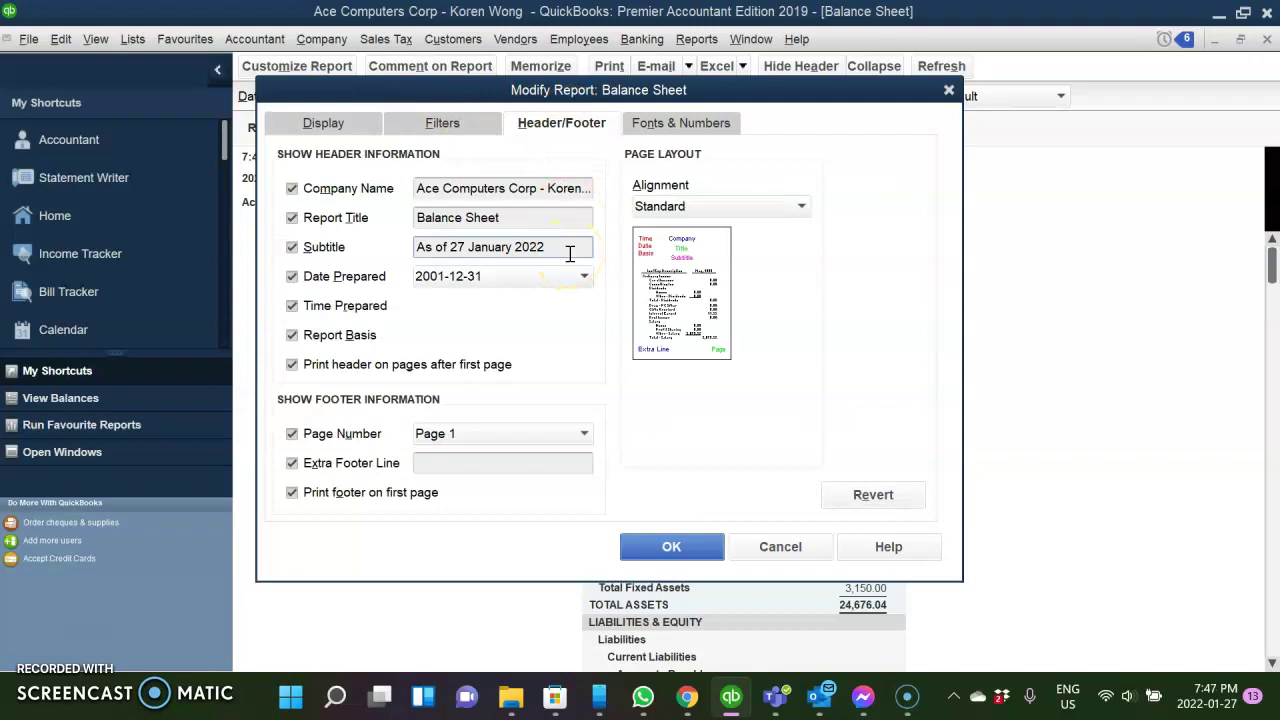
left_click_drag(570, 254, 478, 246)
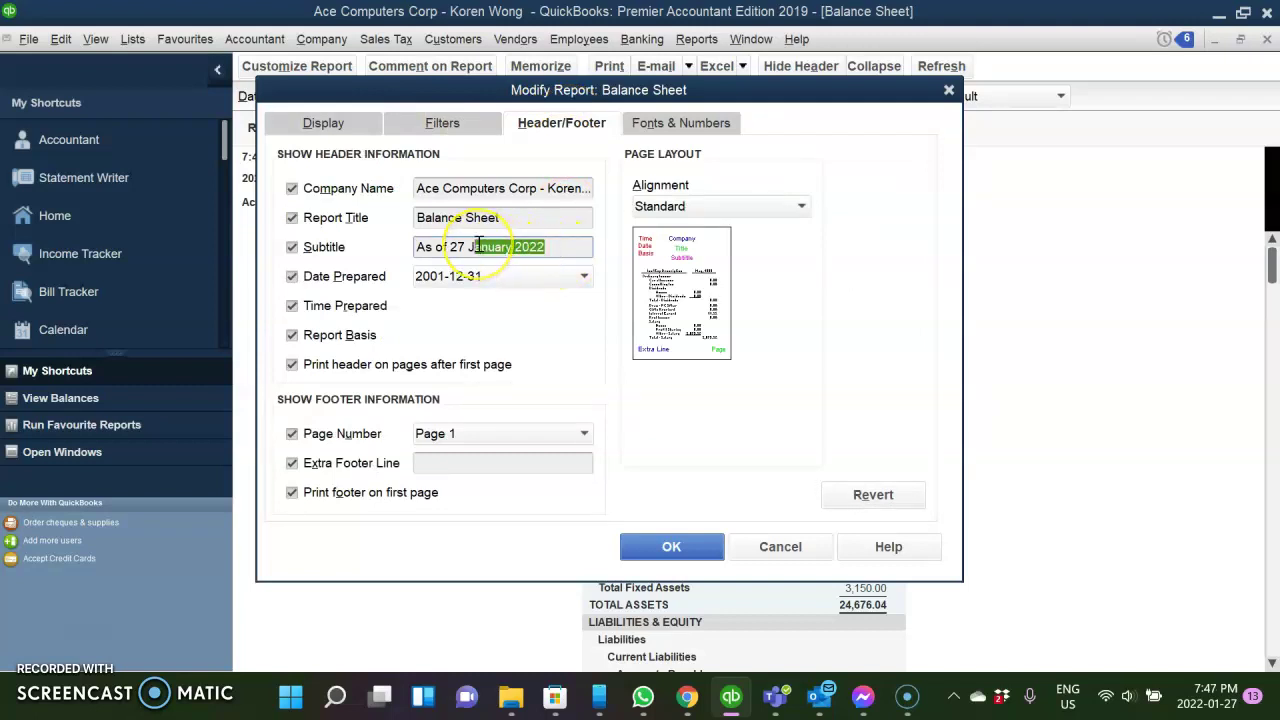
left_click(563, 190)
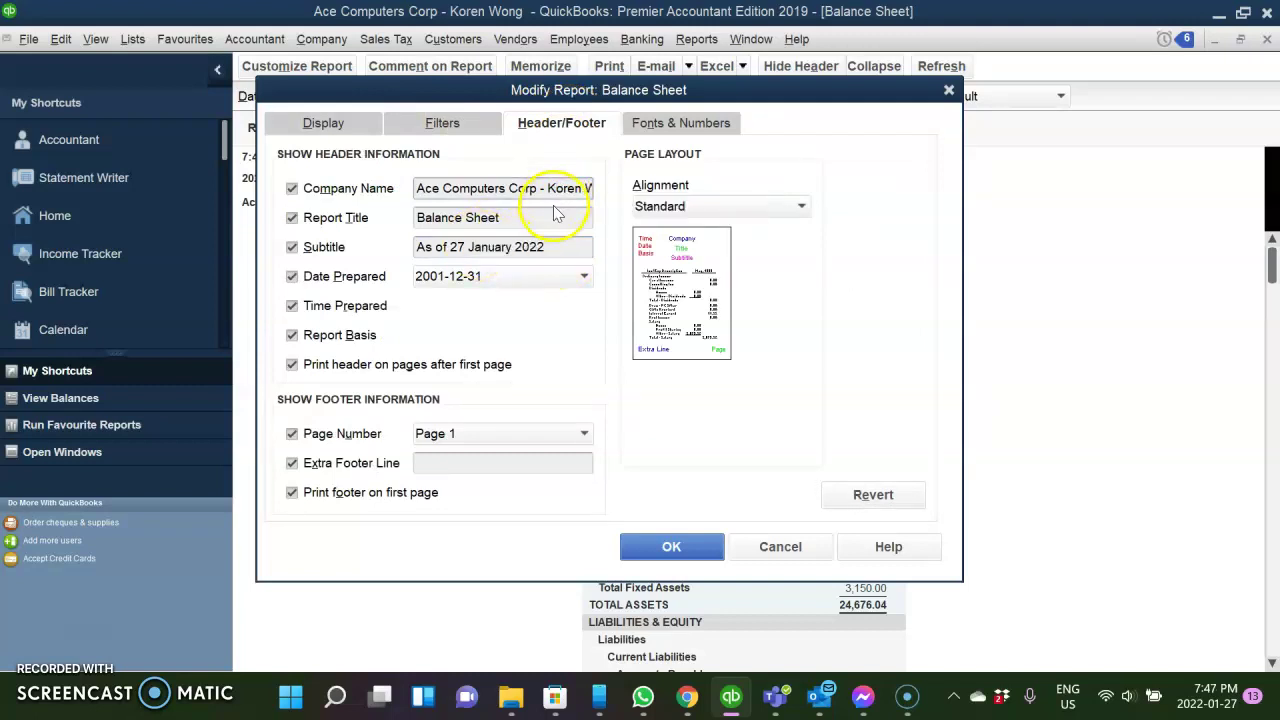
key("Tab")
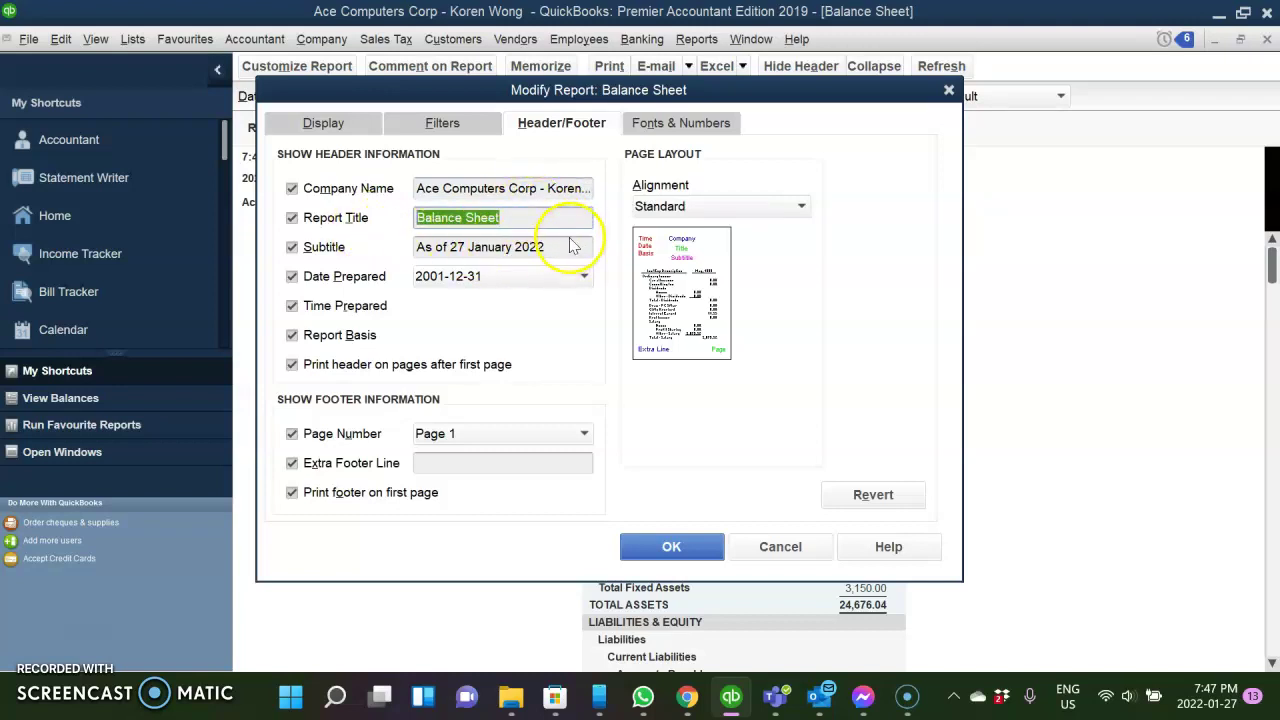
left_click(291, 464)
left_click(425, 462)
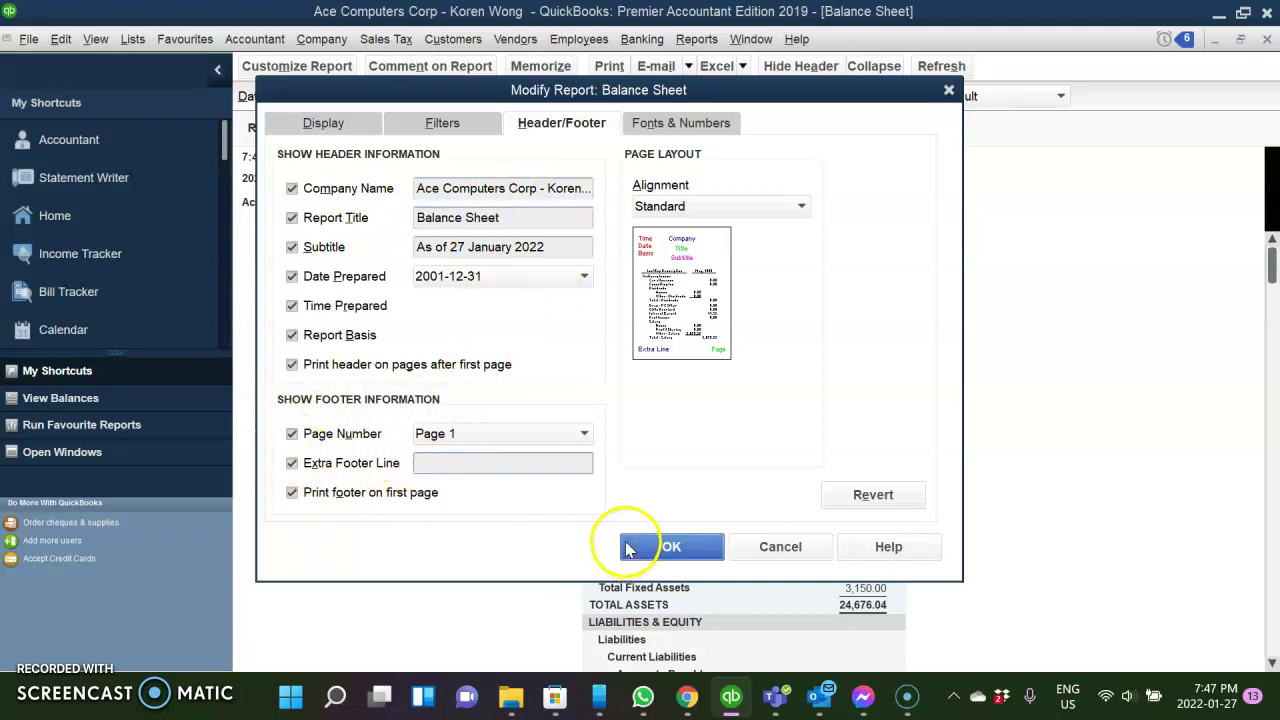
Step: Review the Balance Sheet's font, number and display settings and close the customization without applying changes
left_click(700, 123)
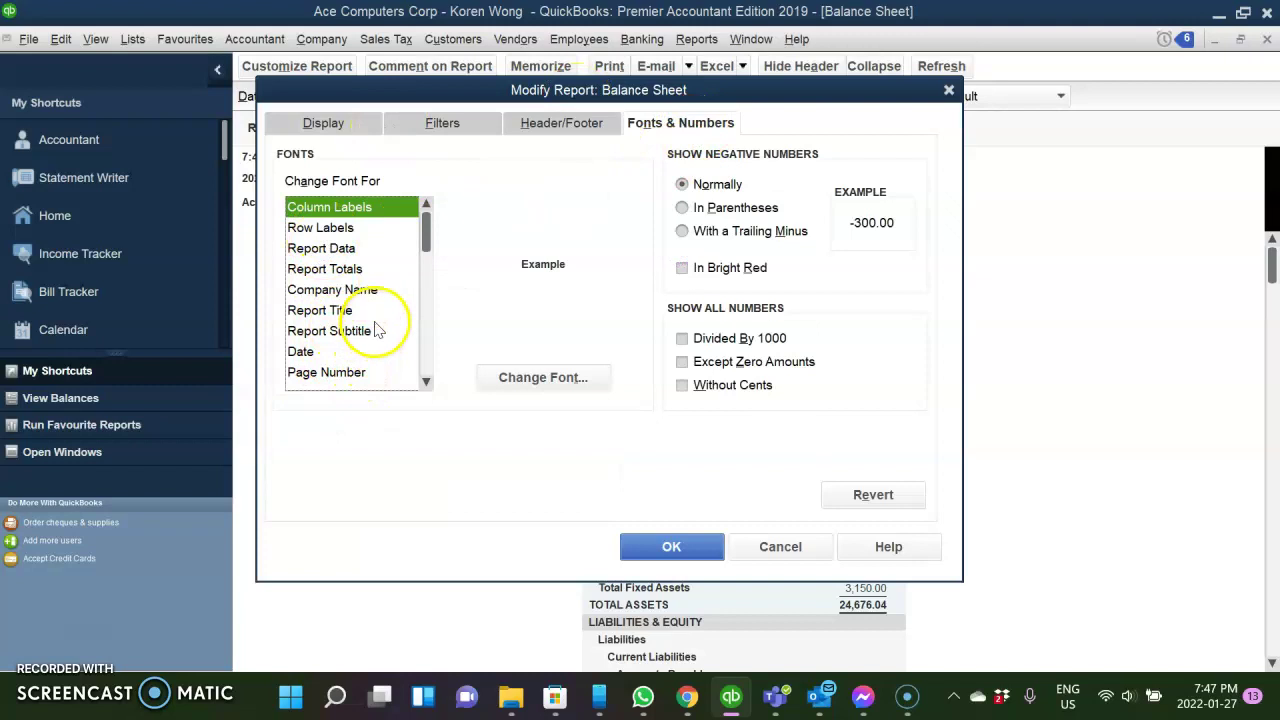
left_click(315, 123)
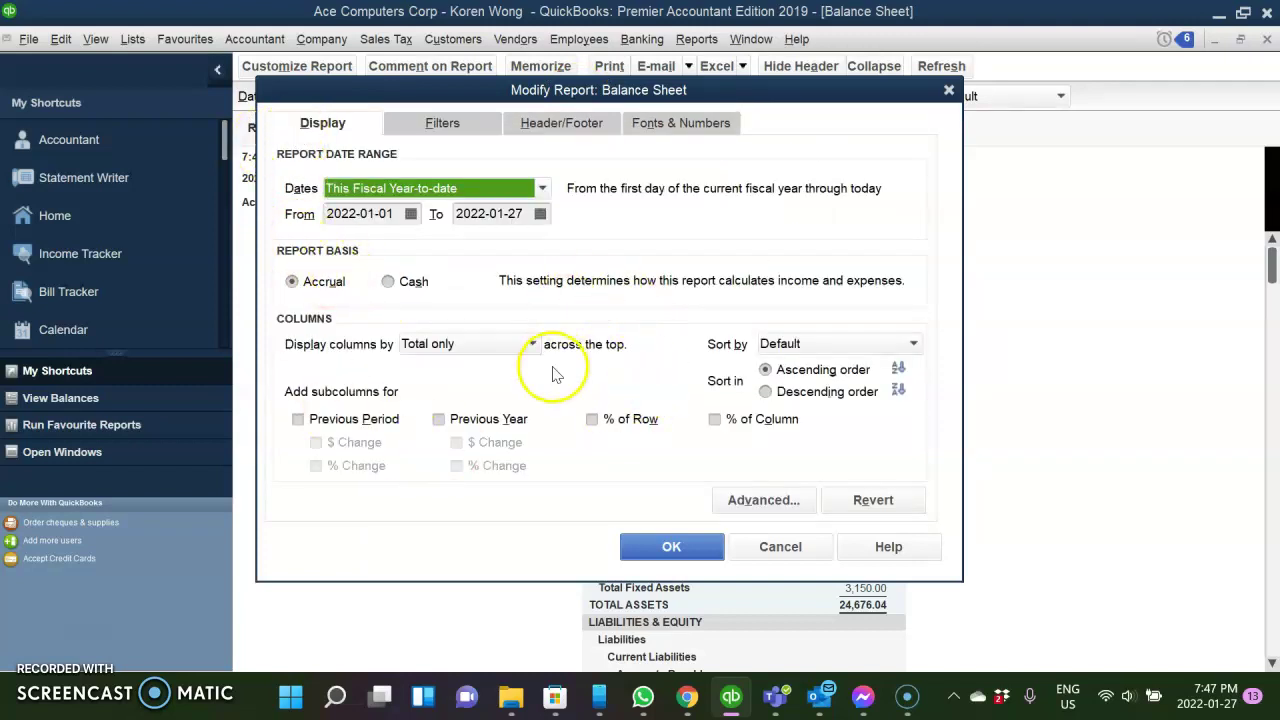
left_click(820, 546)
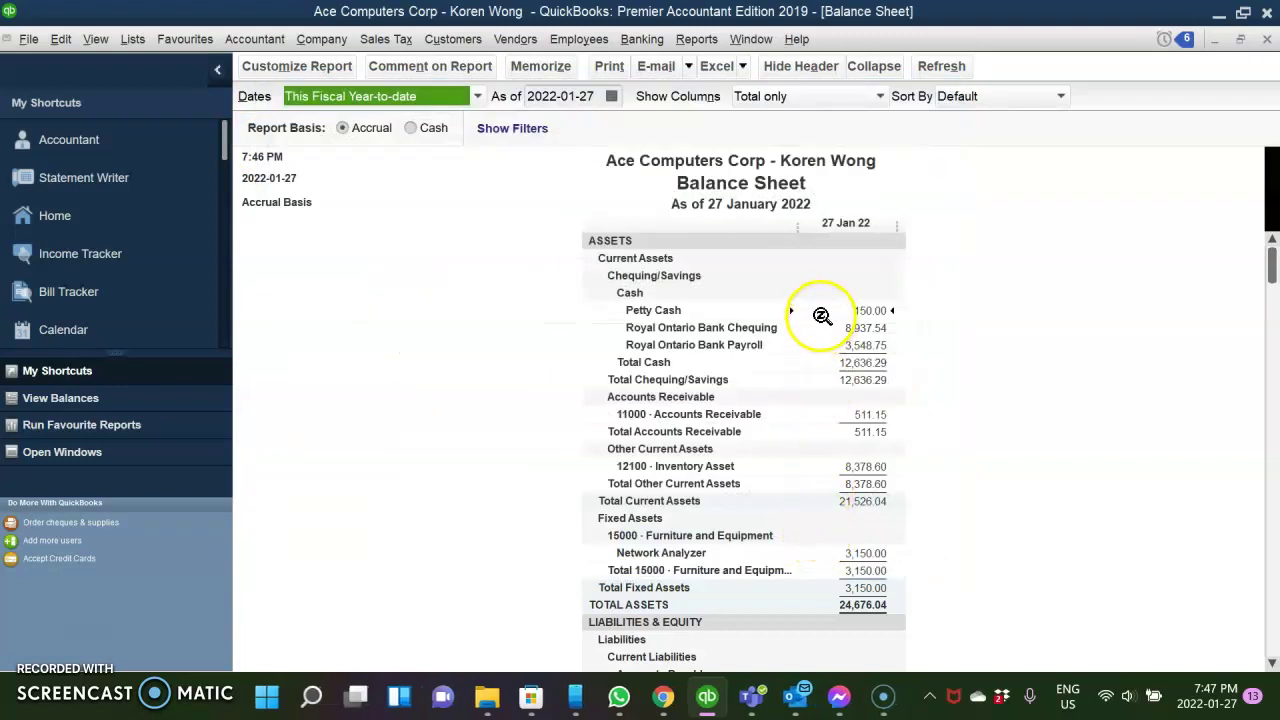
Step: Try printing the Balance Sheet with Microsoft Print to PDF as the printer, cancelling the save of the PDF file
left_click(612, 66)
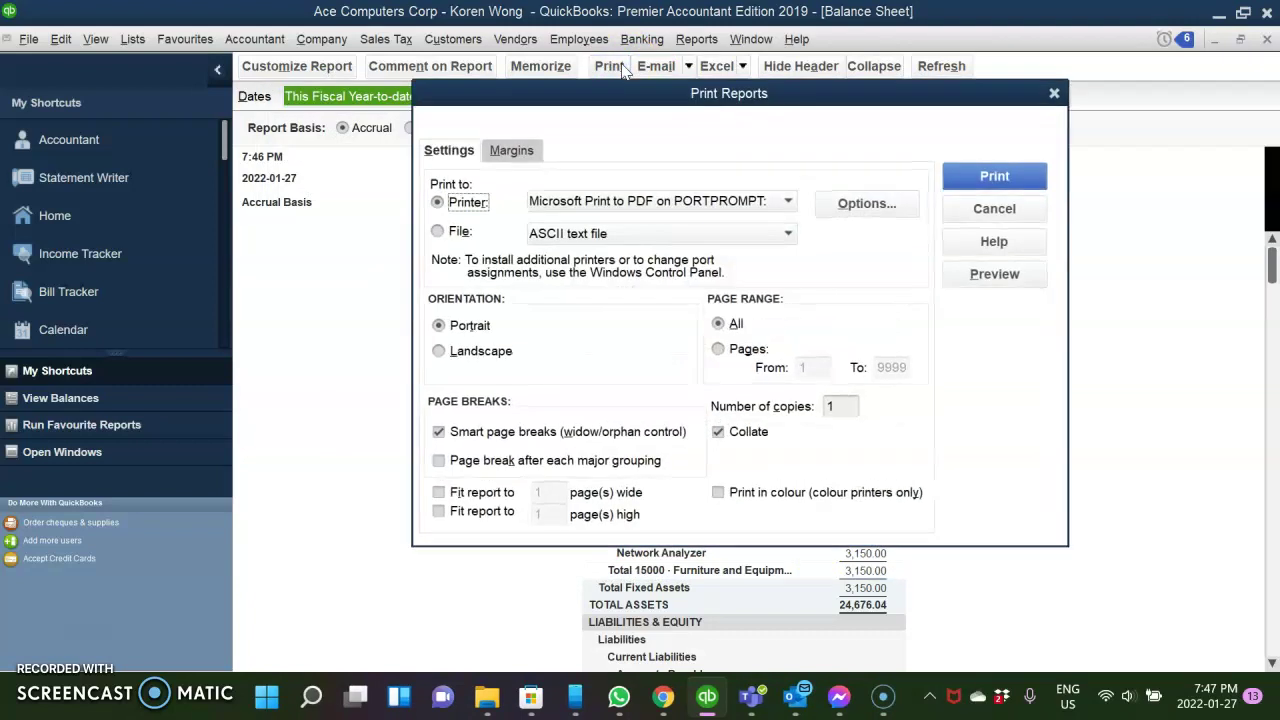
left_click(614, 85)
left_click(603, 106)
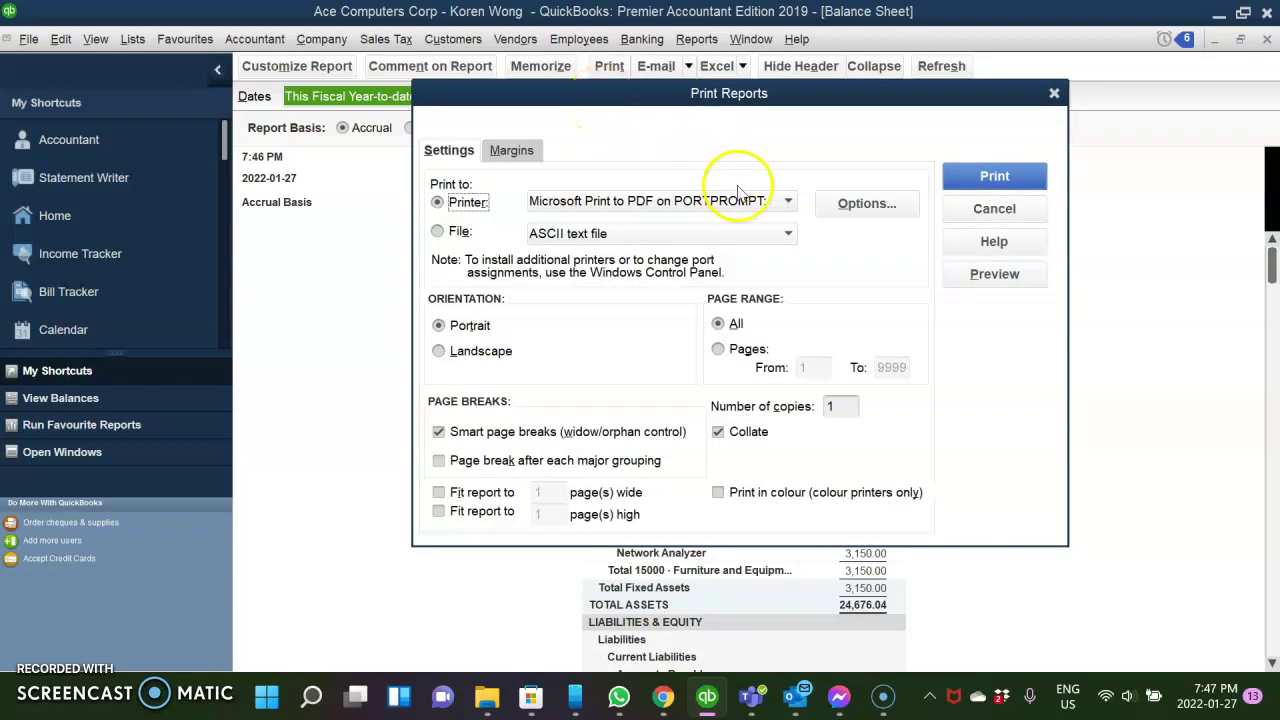
left_click(787, 208)
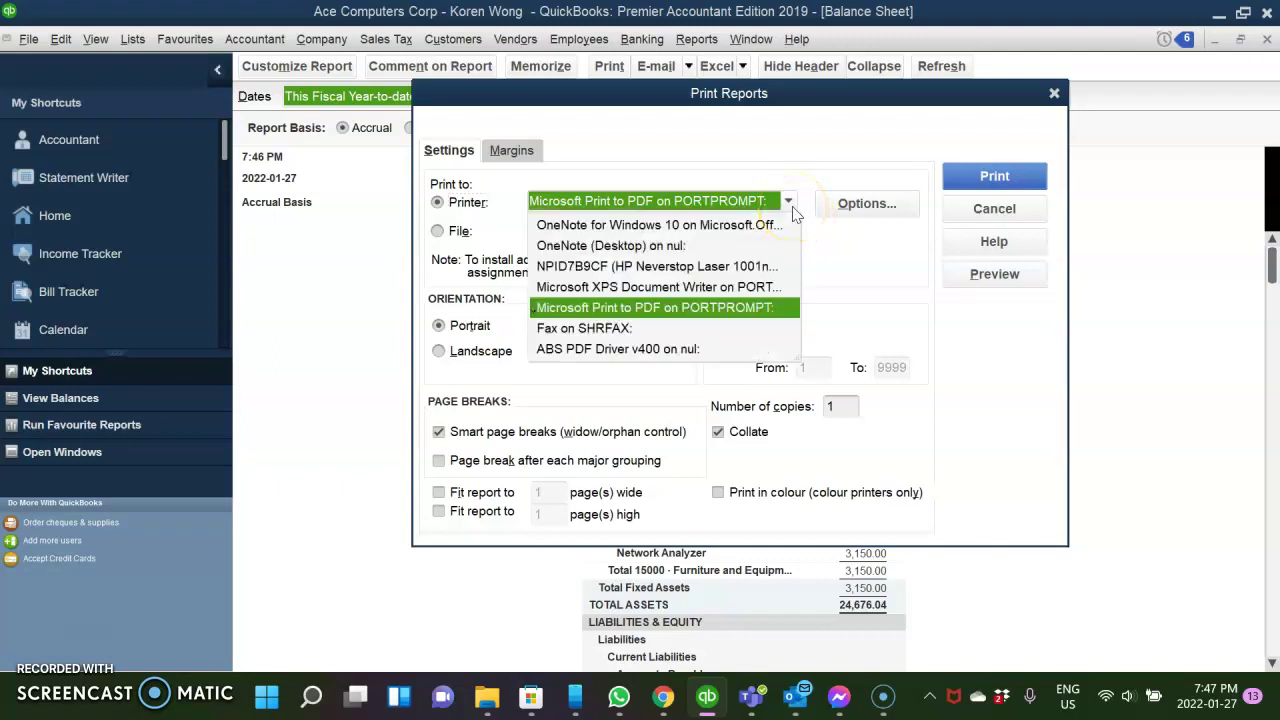
left_click(720, 312)
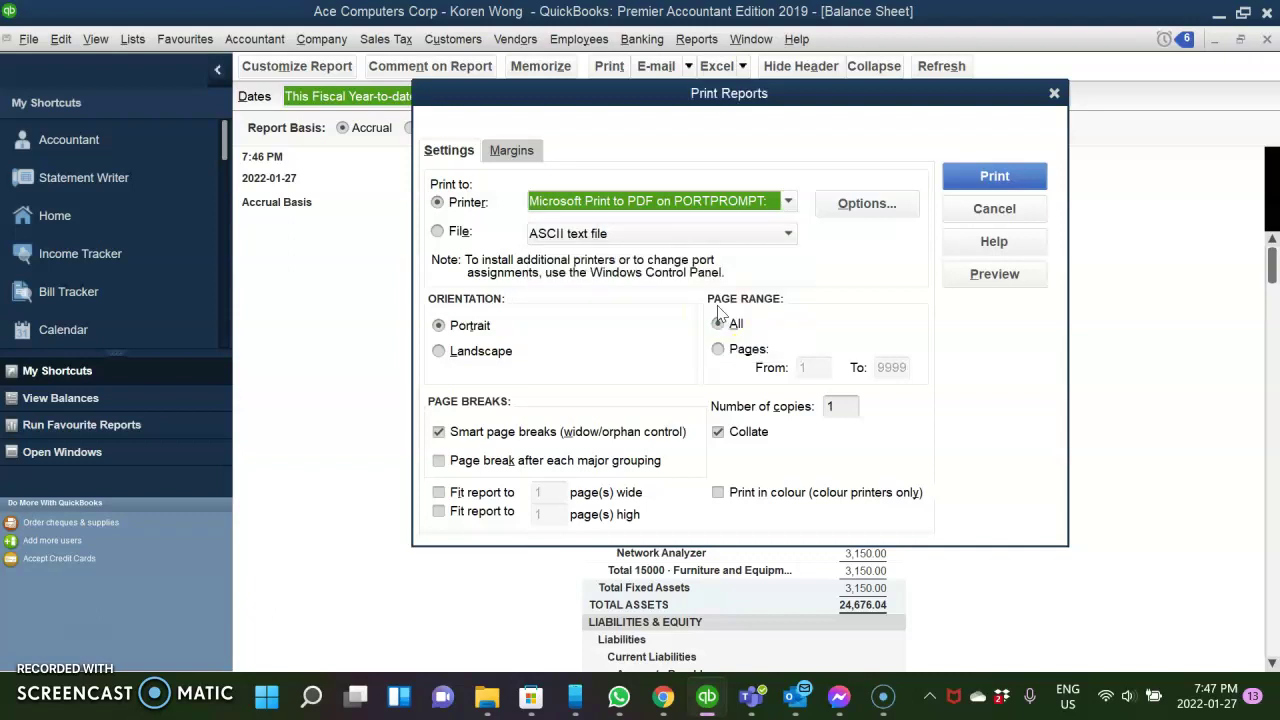
left_click(966, 184)
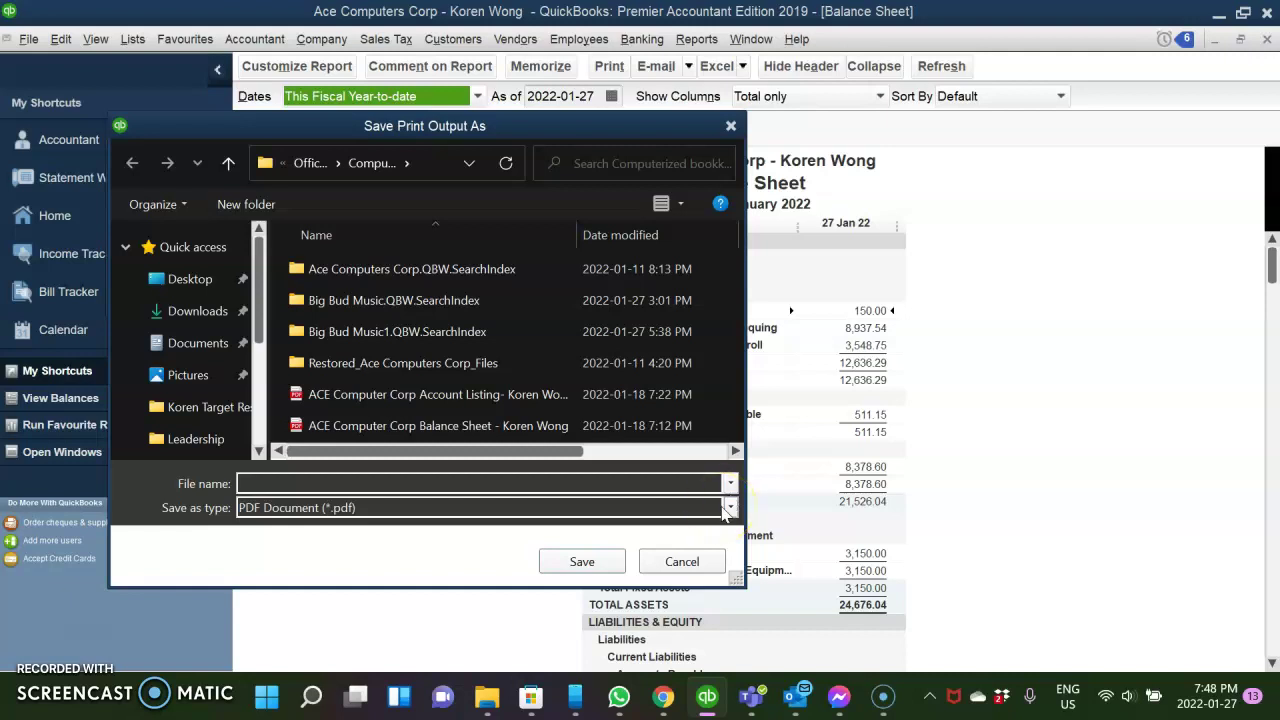
left_click(682, 561)
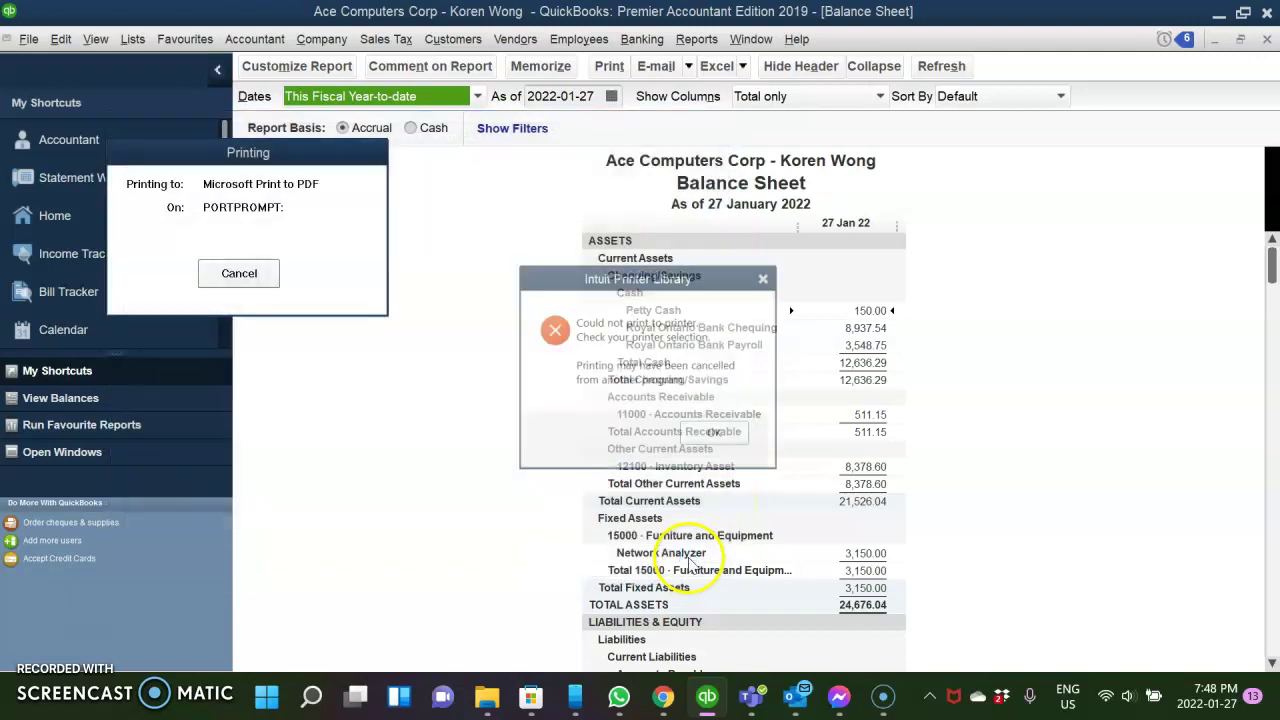